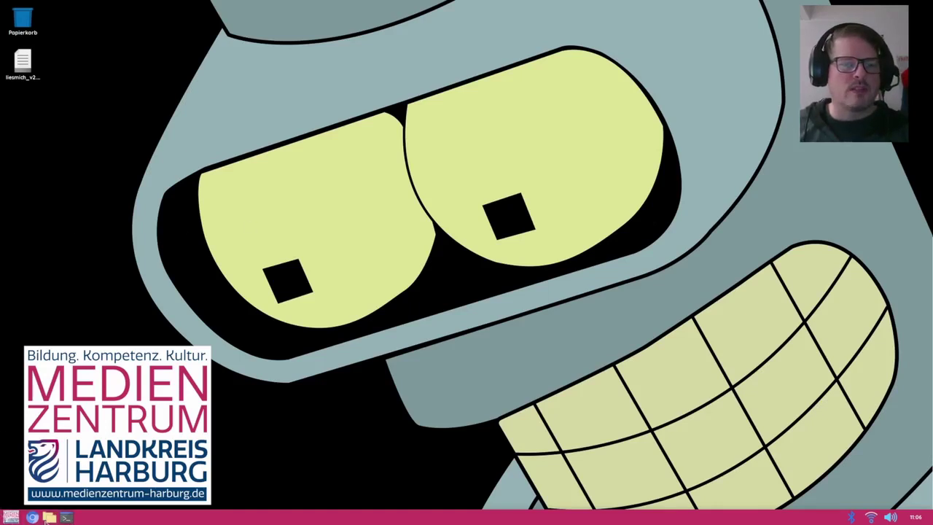
pyautogui.click(10, 519)
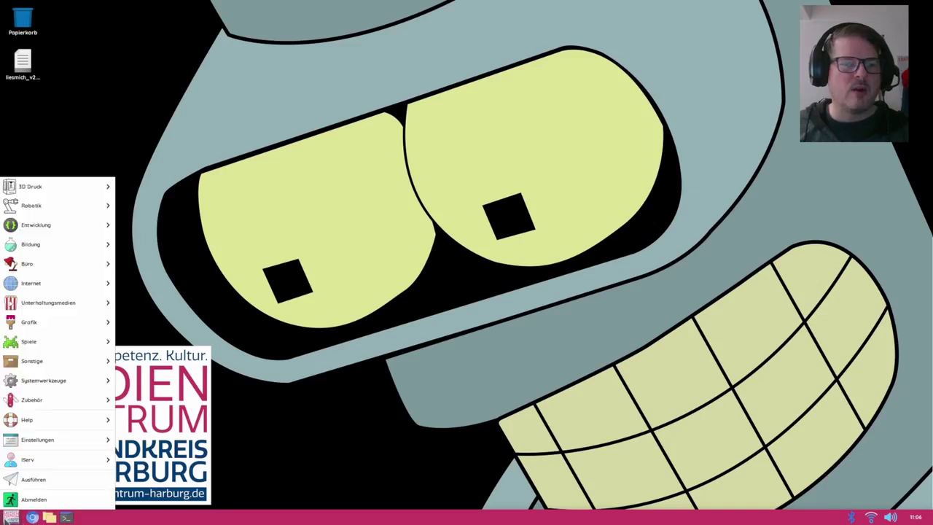
pyautogui.click(11, 519)
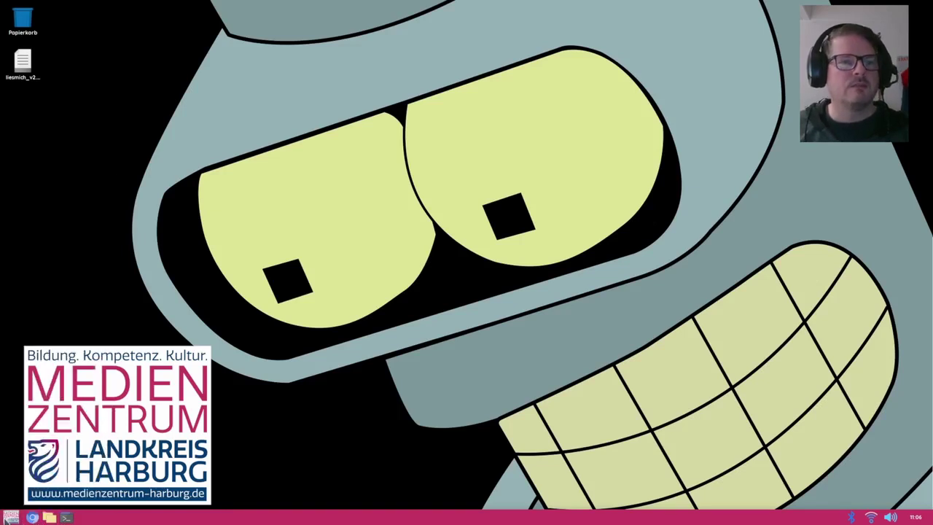
pyautogui.click(10, 519)
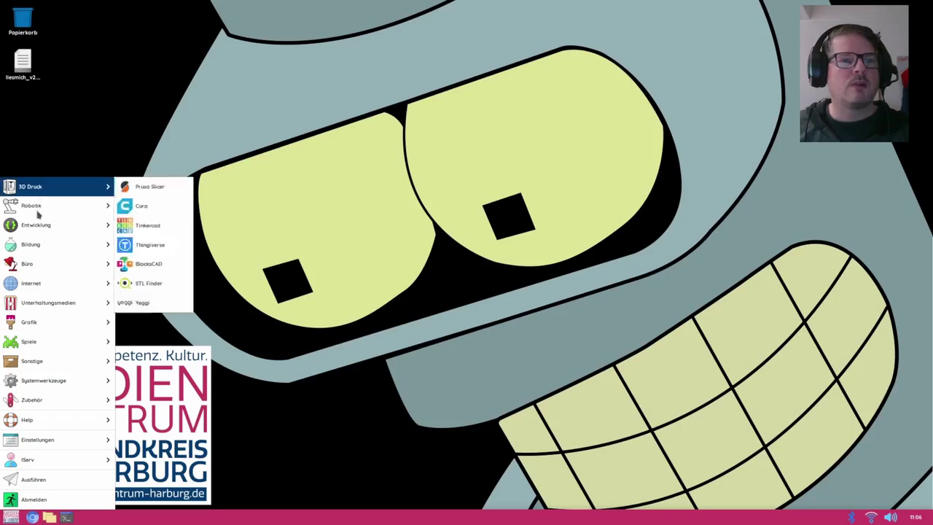
pyautogui.click(32, 518)
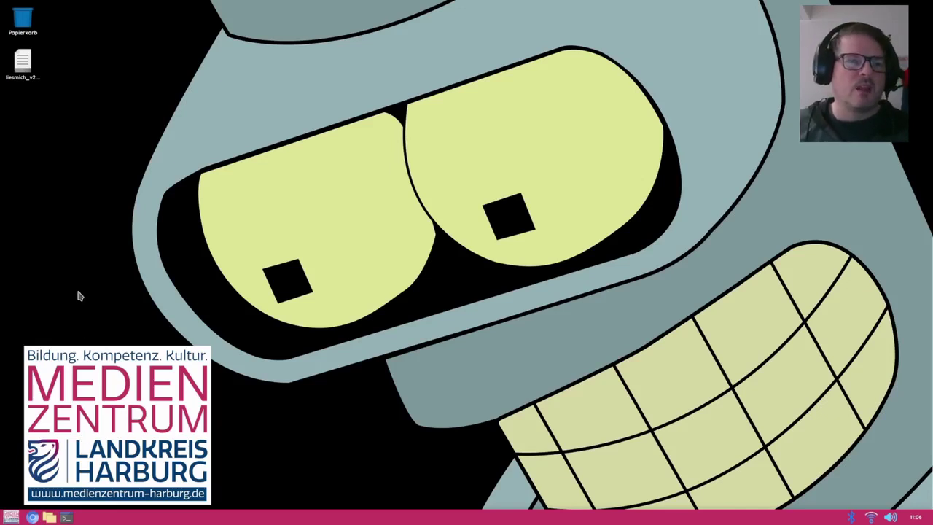
# Launch Prusa Slicer from the 3D Druck application category and dismiss its tip notification
pyautogui.click(11, 517)
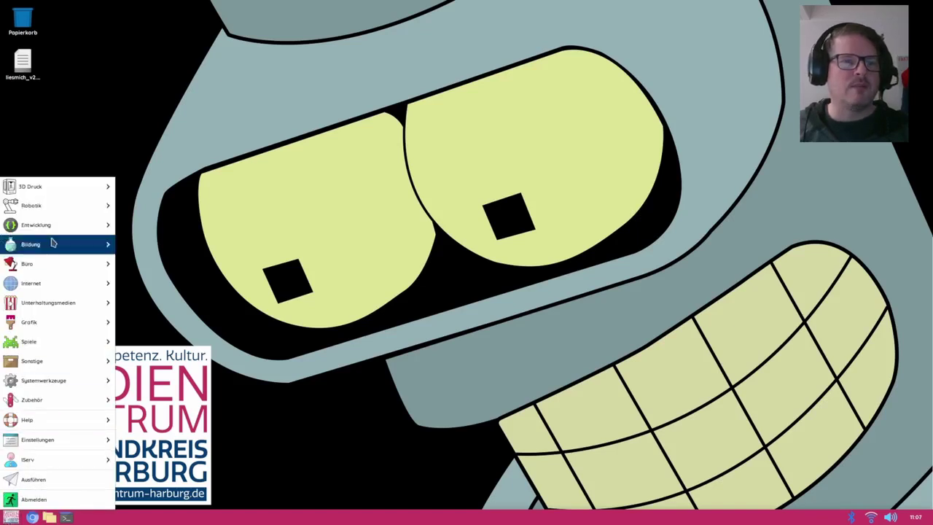
pyautogui.moveTo(53, 193)
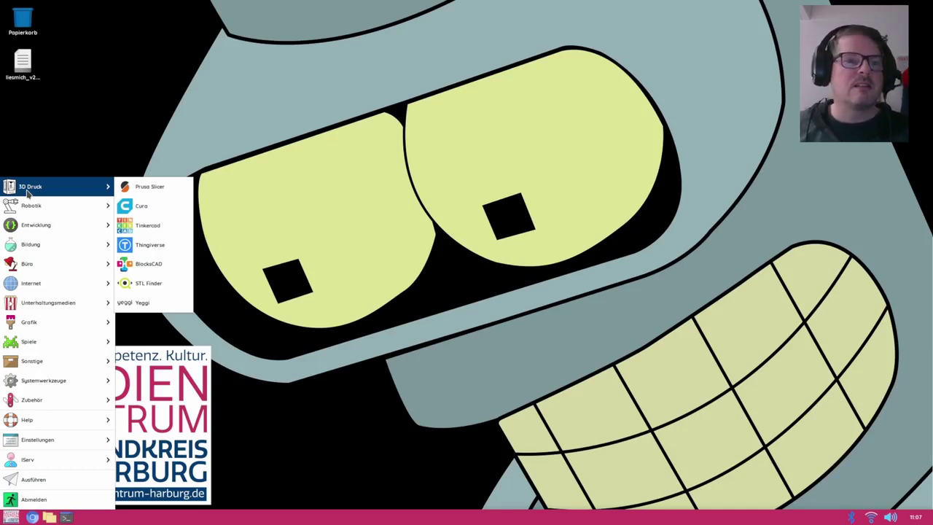
pyautogui.moveTo(27, 210)
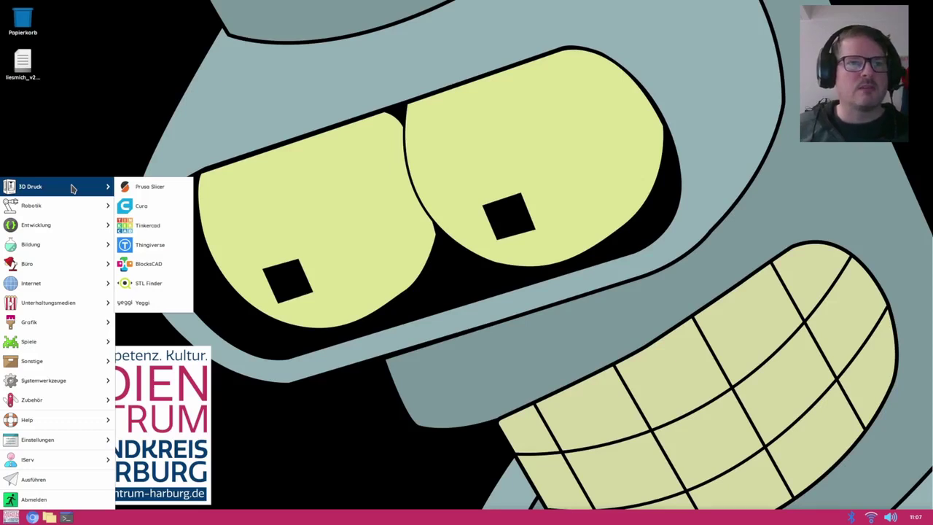
pyautogui.click(164, 191)
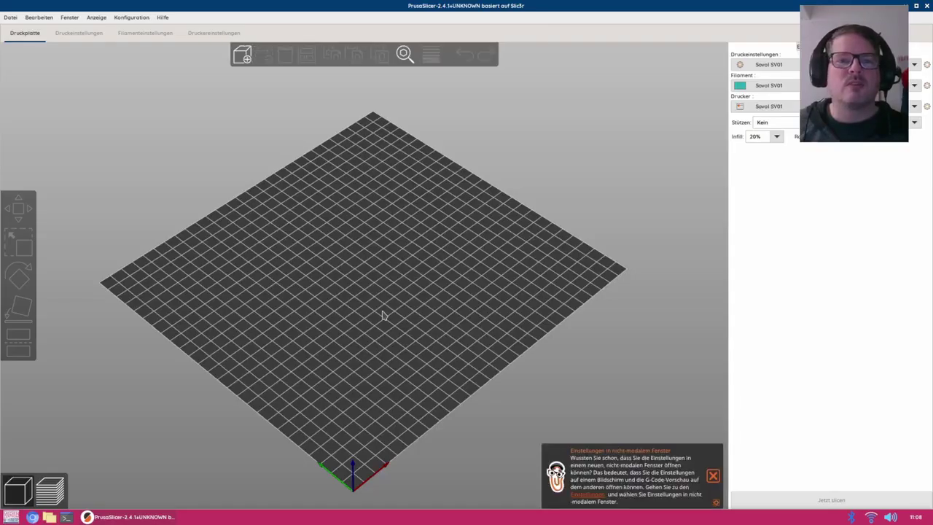
pyautogui.moveTo(382, 314); pyautogui.dragTo(402, 313)
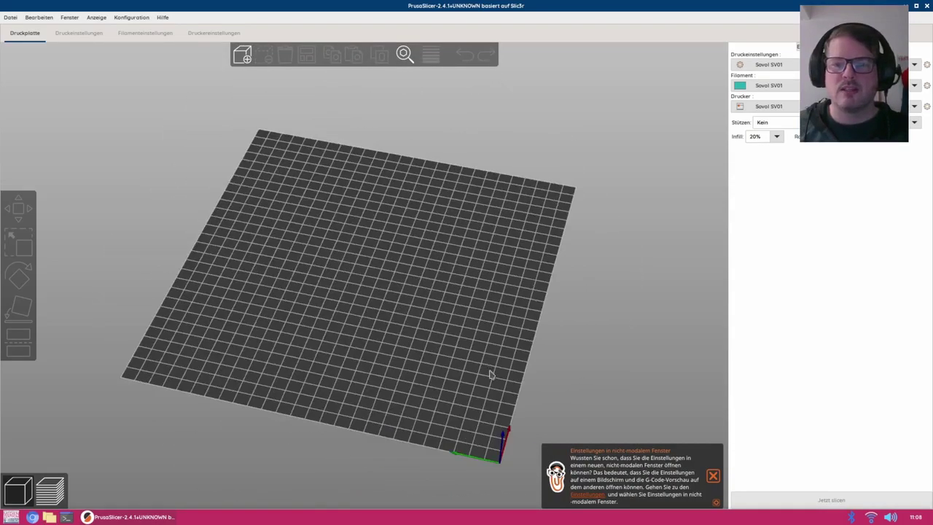
pyautogui.click(713, 475)
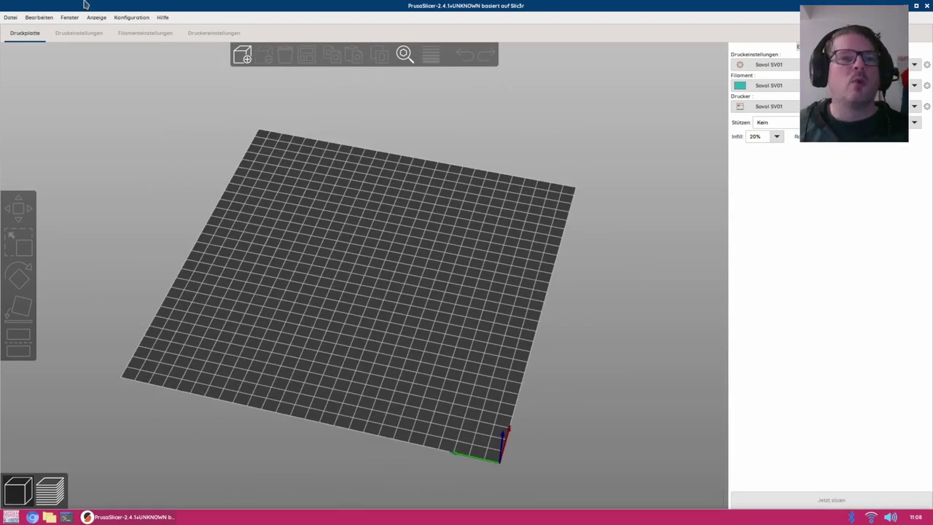
pyautogui.click(11, 19)
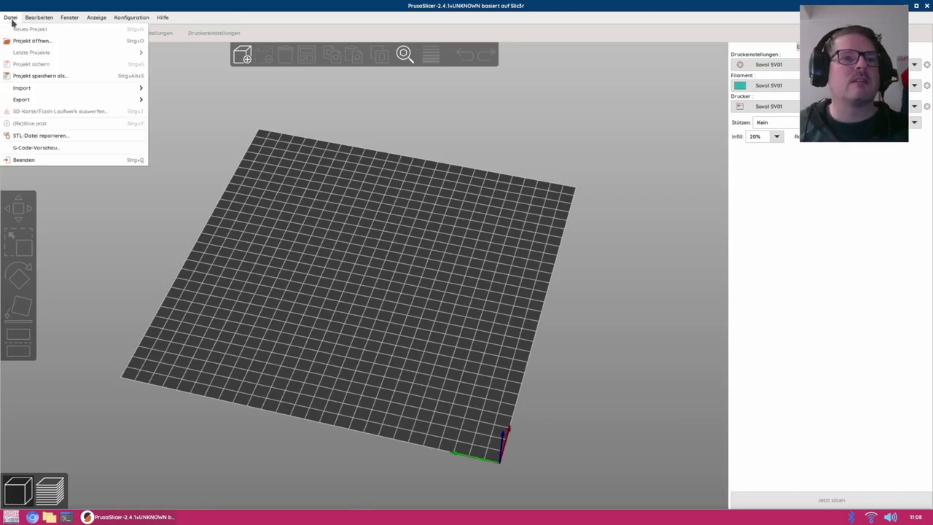
pyautogui.click(377, 351)
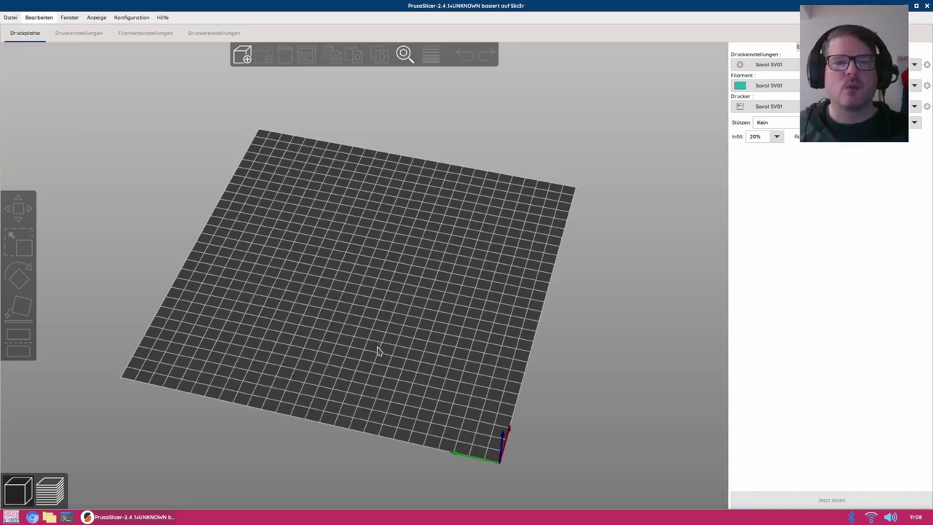
pyautogui.moveTo(378, 351); pyautogui.dragTo(392, 379)
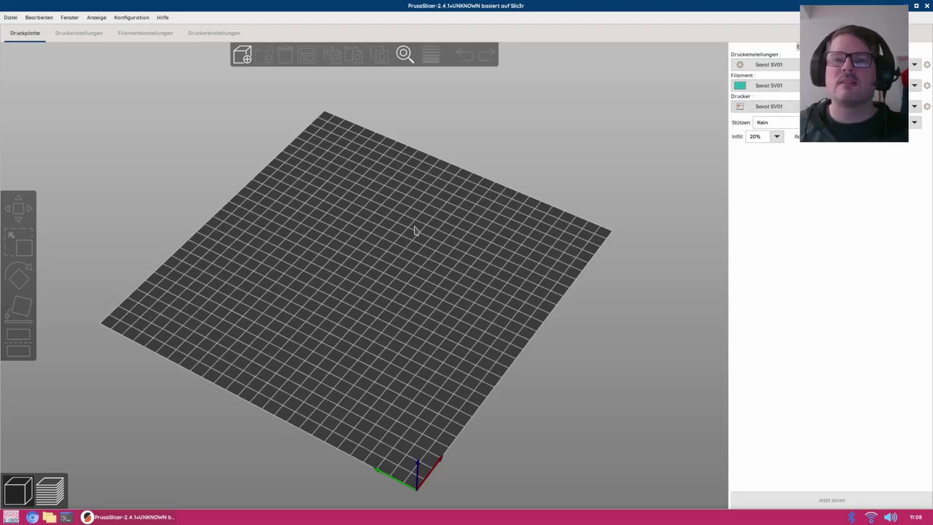
pyautogui.moveTo(406, 306)
pyautogui.mouseDown()
pyautogui.moveTo(401, 295)
pyautogui.moveTo(396, 311)
pyautogui.mouseUp()
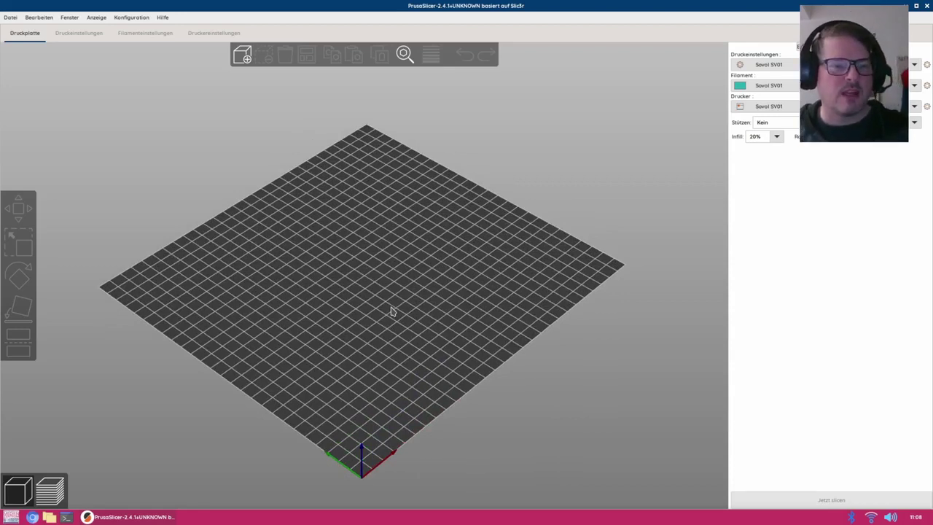
pyautogui.moveTo(379, 360)
pyautogui.mouseDown()
pyautogui.moveTo(421, 326)
pyautogui.moveTo(411, 372)
pyautogui.moveTo(364, 364)
pyautogui.moveTo(396, 362)
pyautogui.mouseUp()
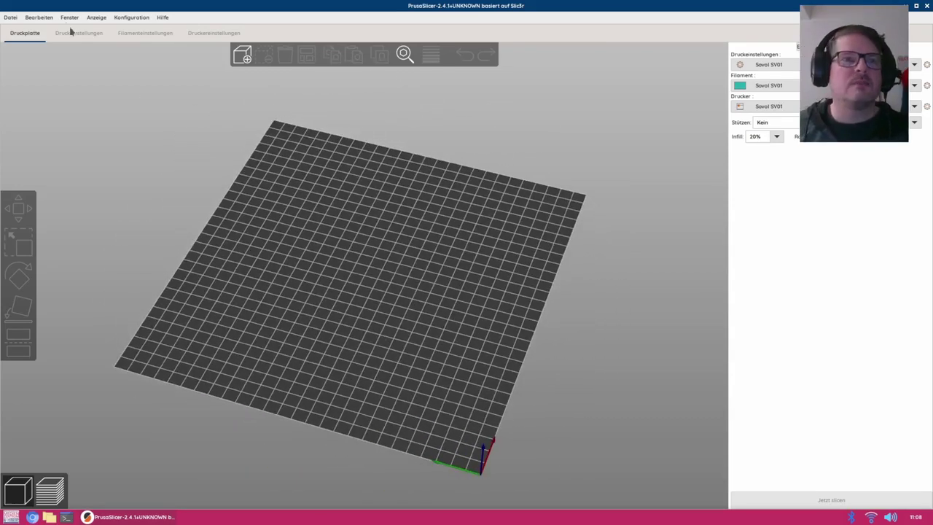
# Quit PrusaSlicer and return to the desktop
pyautogui.click(10, 18)
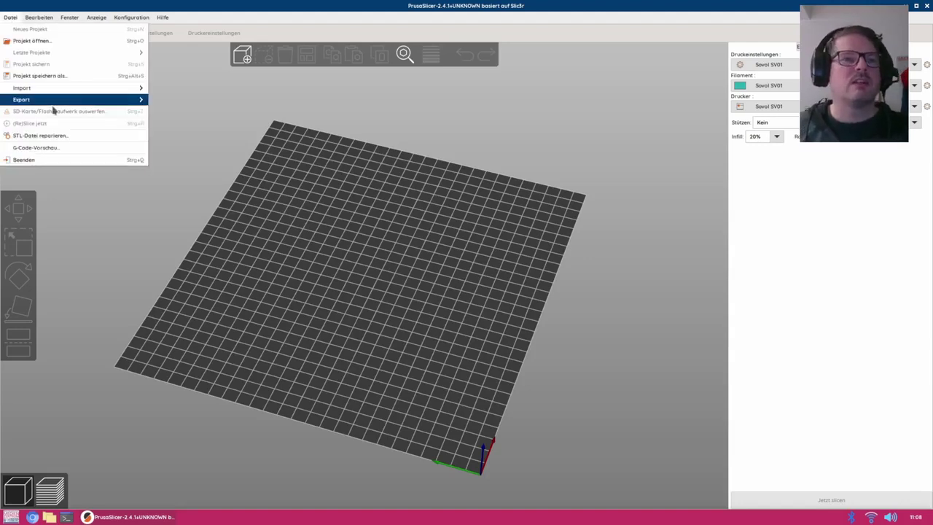
pyautogui.press('Escape')
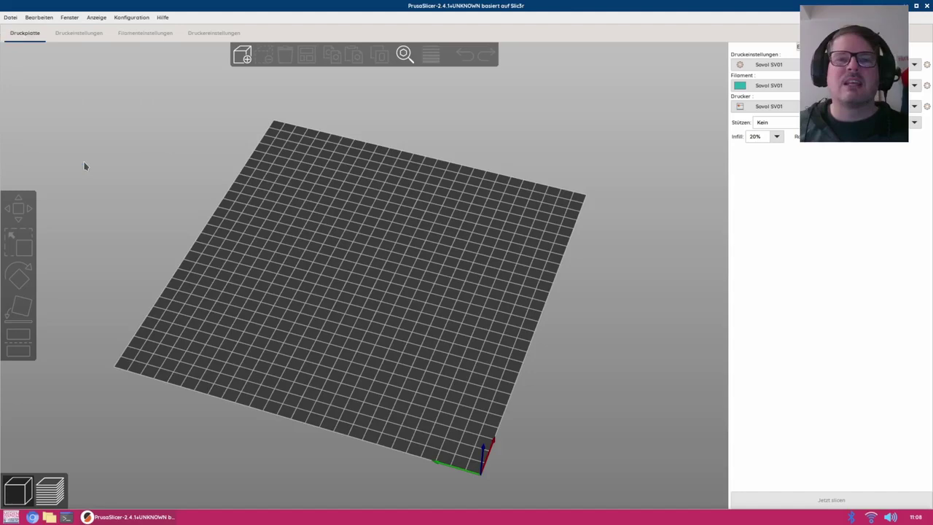
pyautogui.click(7, 16)
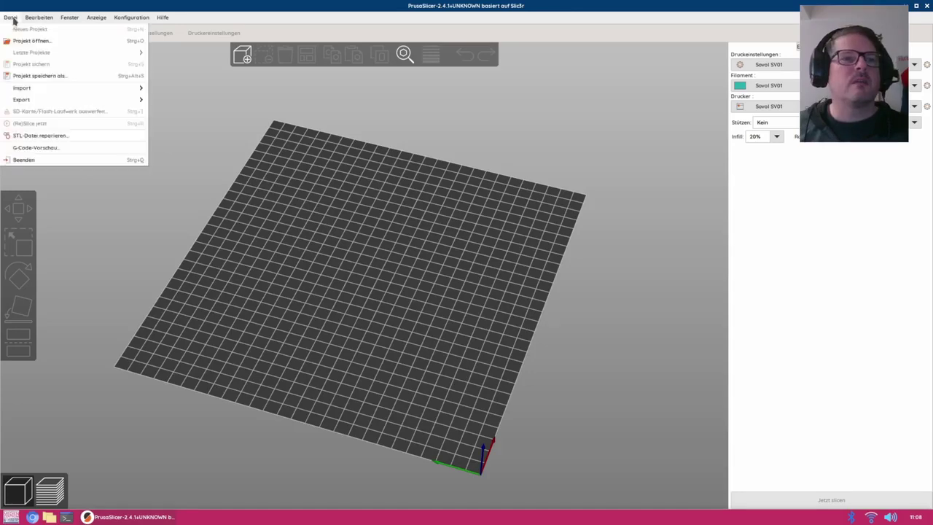
pyautogui.click(72, 159)
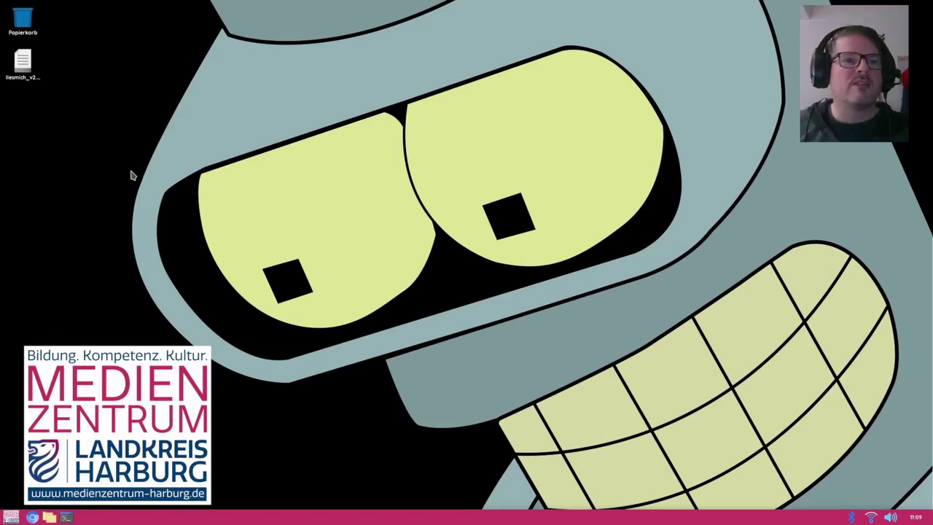
pyautogui.moveTo(121, 161); pyautogui.dragTo(54, 79)
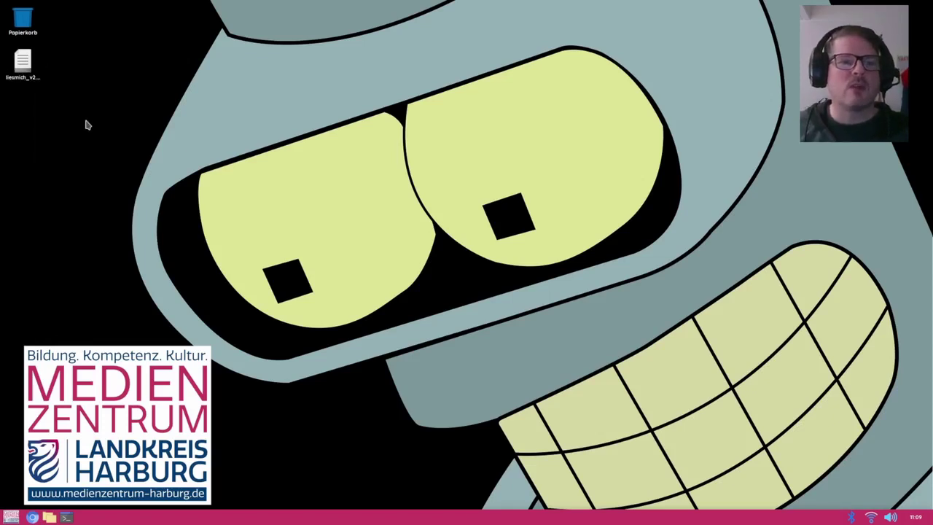
pyautogui.moveTo(26, 174); pyautogui.dragTo(163, 198)
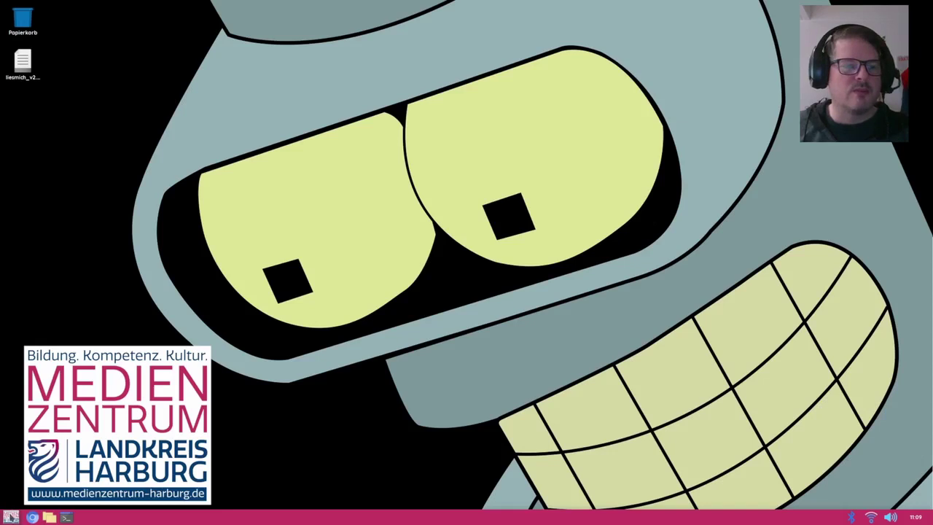
pyautogui.rightClick(11, 517)
pyautogui.press('Escape')
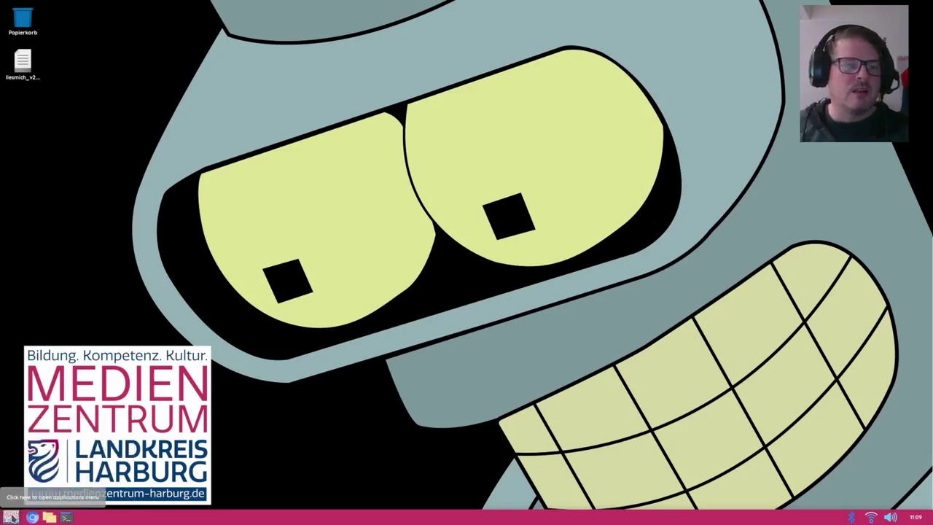
# Launch Tinkercad from the 3D Druck application category
pyautogui.click(11, 517)
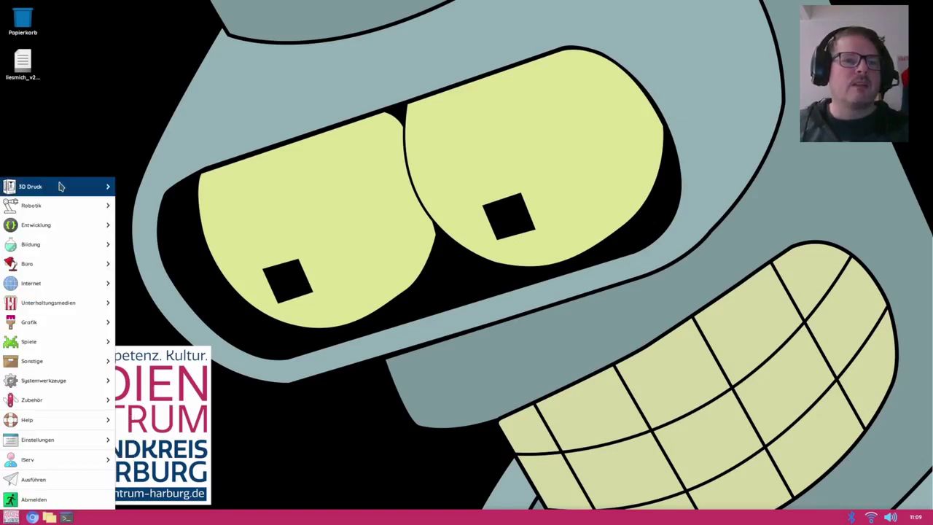
pyautogui.moveTo(60, 187)
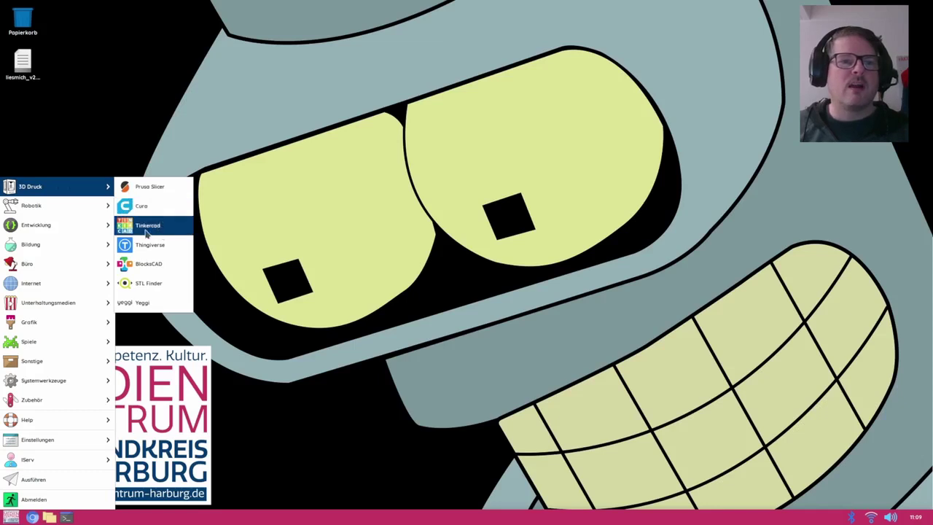
pyautogui.click(146, 228)
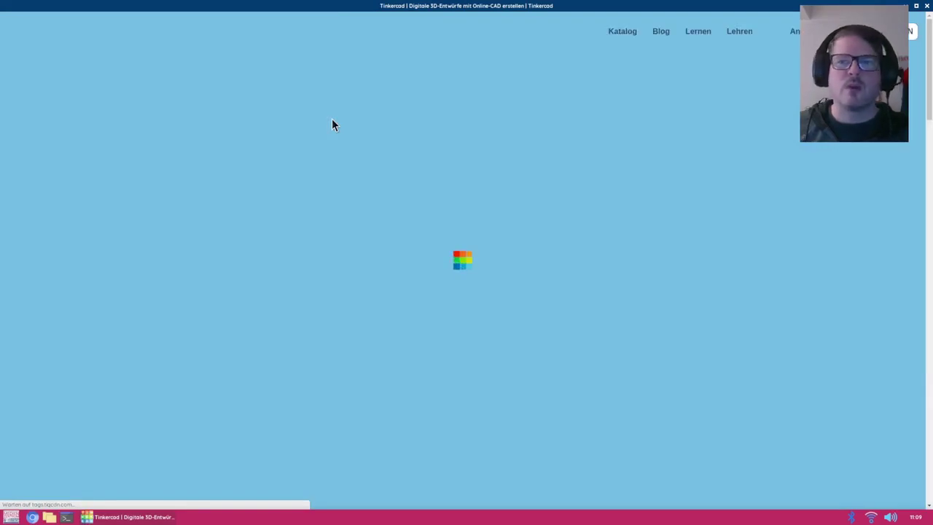
# Accept all cookies on the Tinkercad start page and close its window
pyautogui.scroll(-3, 496, 209)
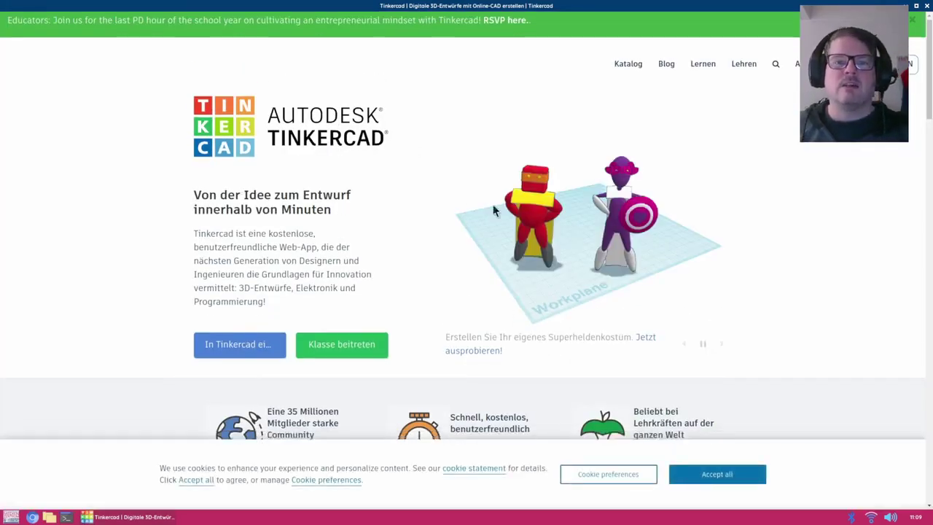
pyautogui.scroll(3, 487, 375)
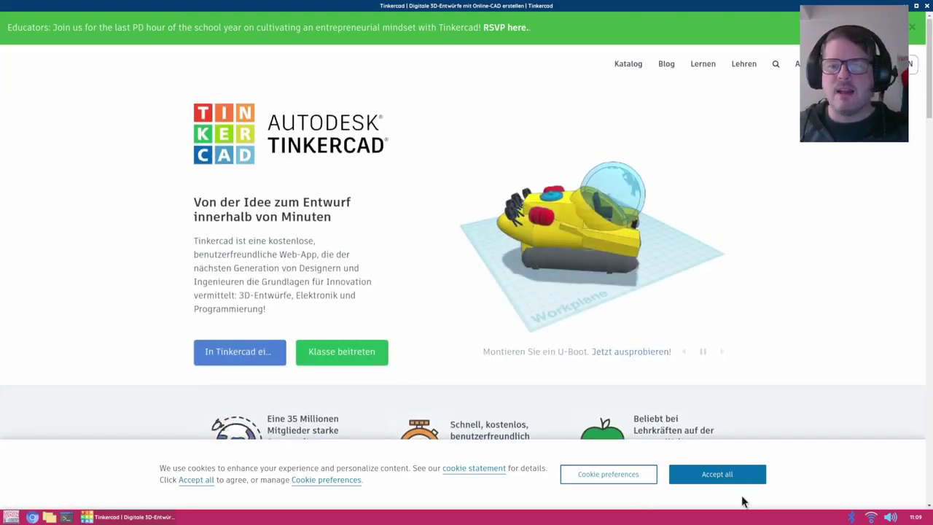
pyautogui.click(743, 477)
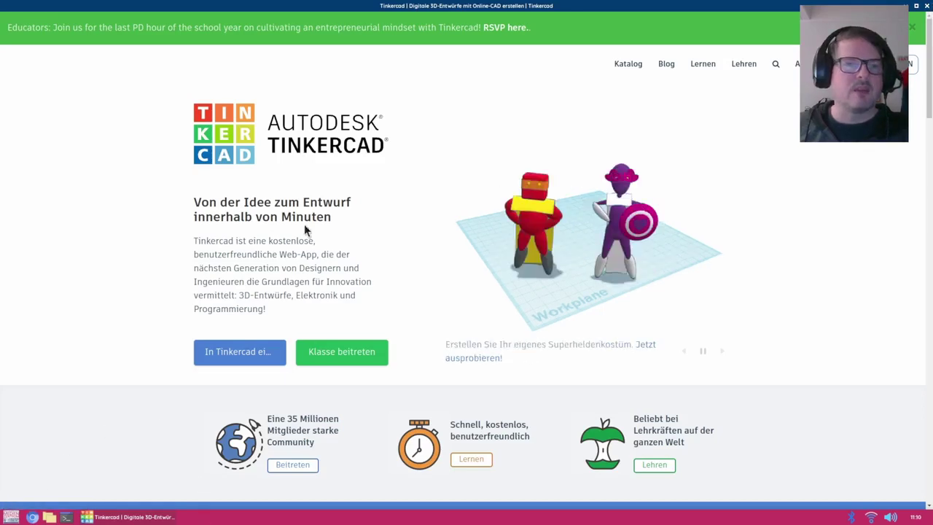
pyautogui.hotkey('alt', 'F4')
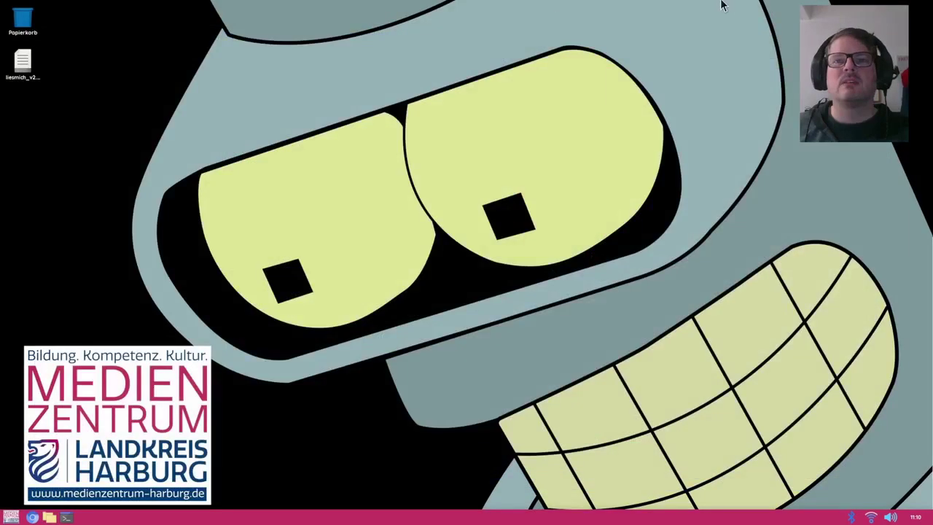
# Launch BlocksCAD from the 3D Druck application category and dismiss its welcome dialog
pyautogui.click(11, 517)
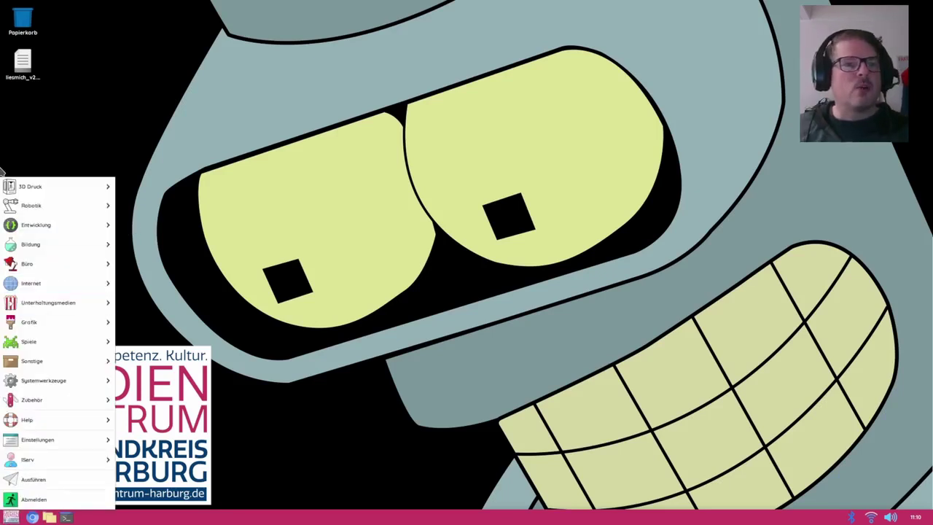
pyautogui.moveTo(45, 187)
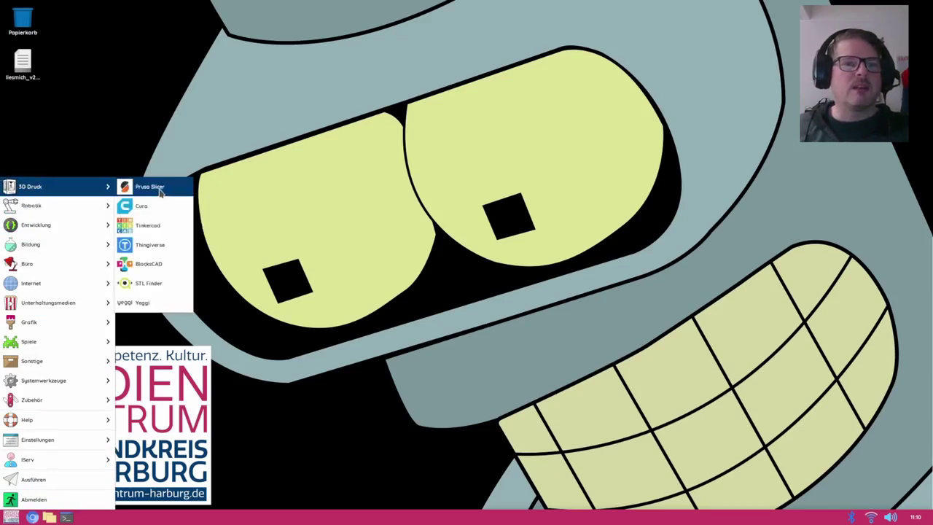
pyautogui.rightClick(158, 252)
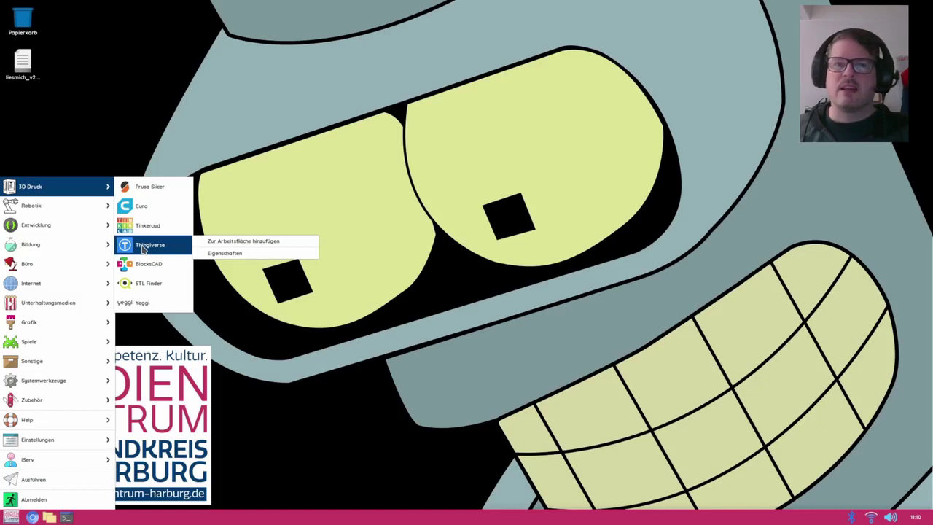
pyautogui.press('Escape')
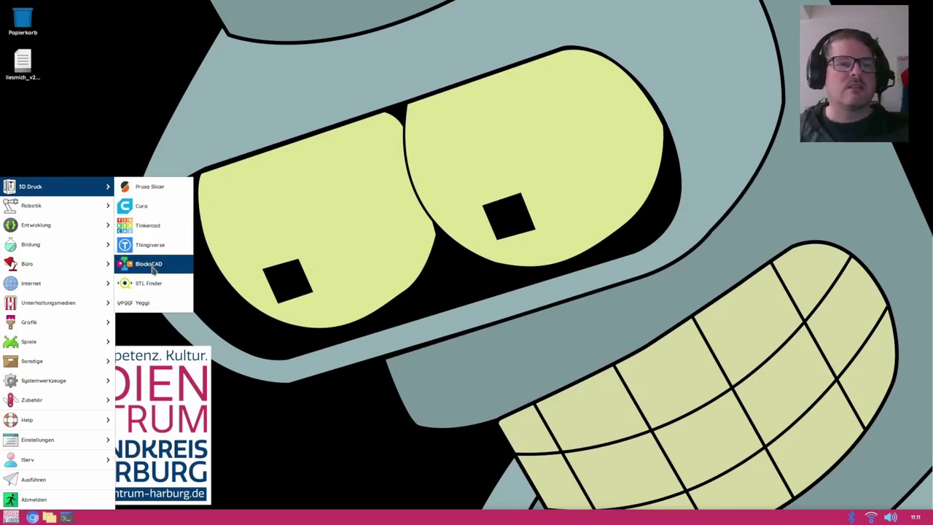
pyautogui.click(152, 267)
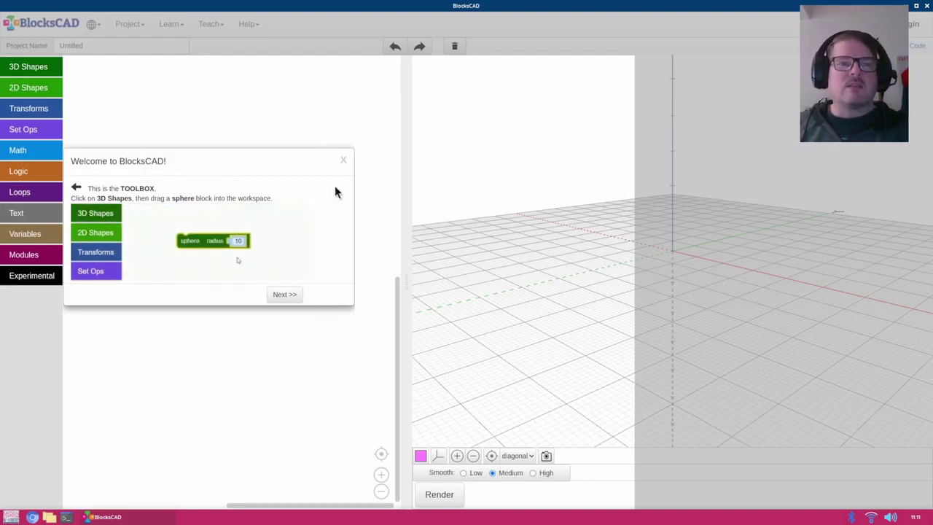
pyautogui.click(346, 161)
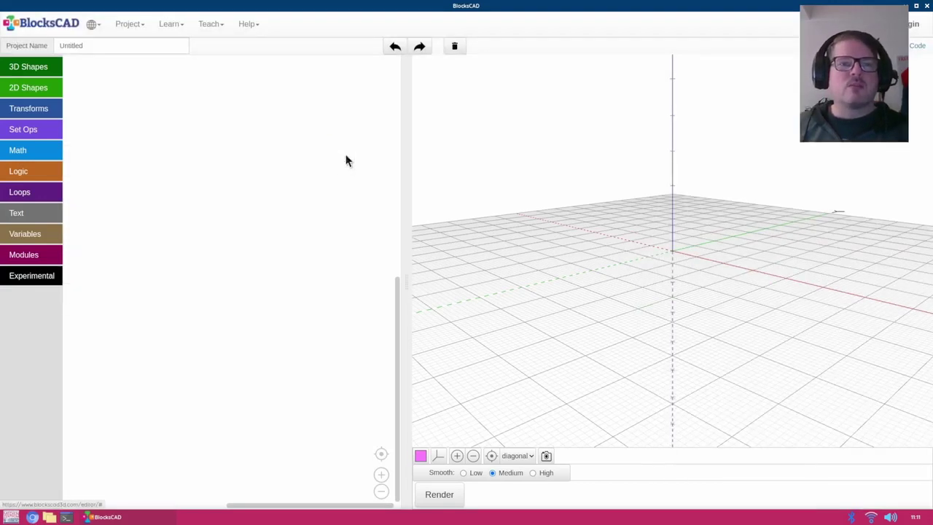
# Add a sphere block with radius 10 to the BlocksCAD workspace and render the model
pyautogui.click(35, 68)
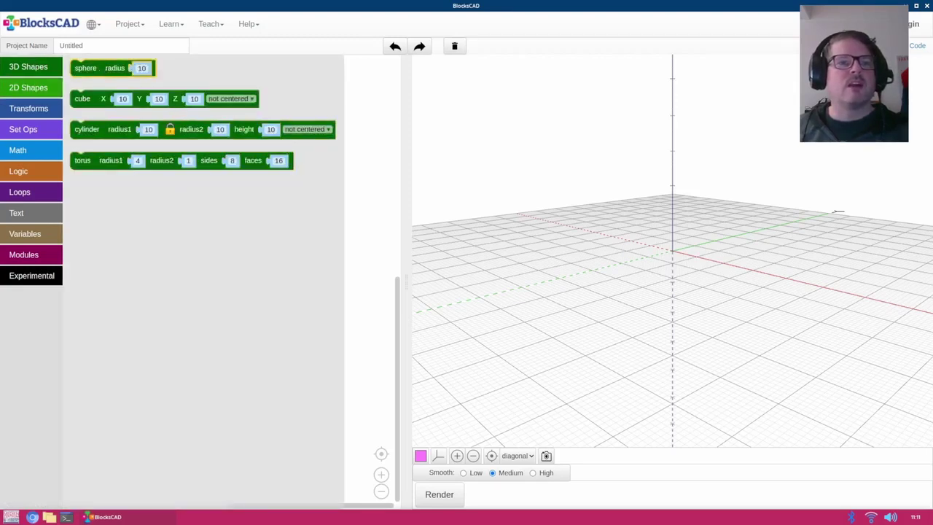
pyautogui.moveTo(85, 70); pyautogui.dragTo(207, 222)
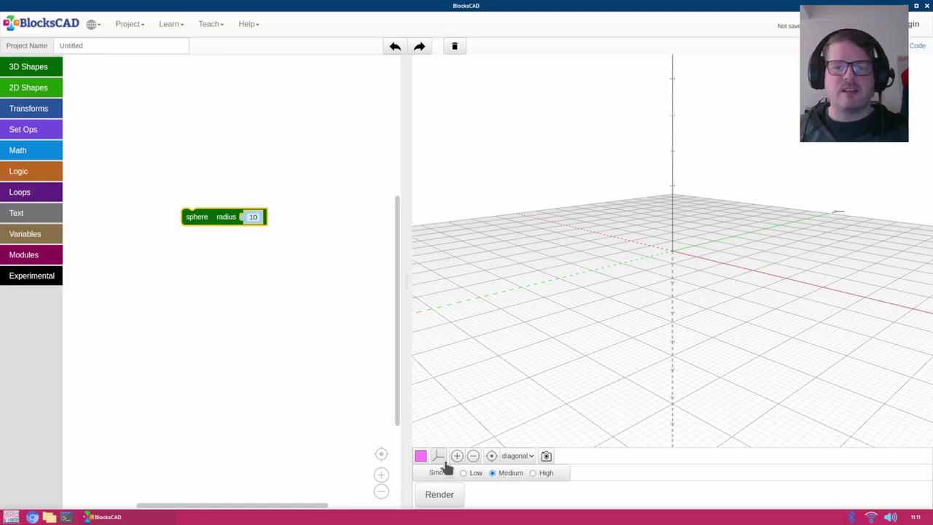
pyautogui.click(442, 495)
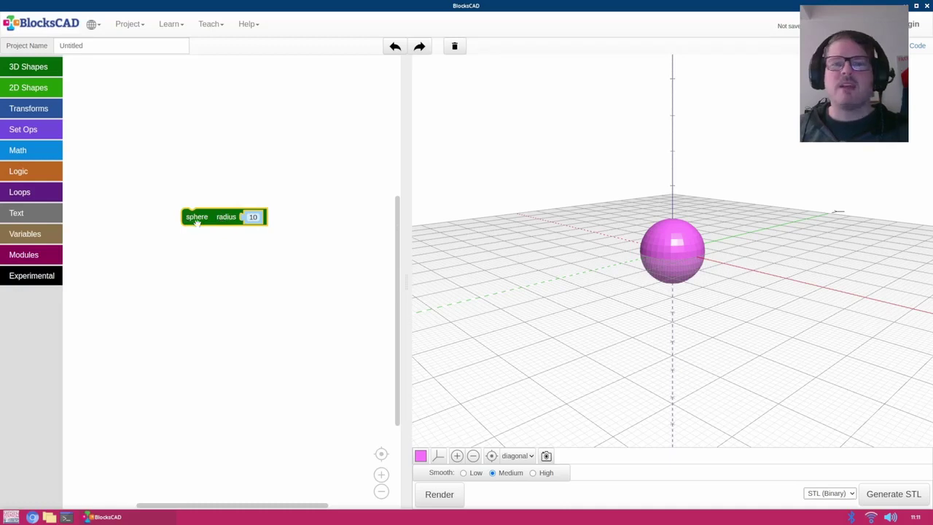
pyautogui.moveTo(638, 323); pyautogui.dragTo(600, 280)
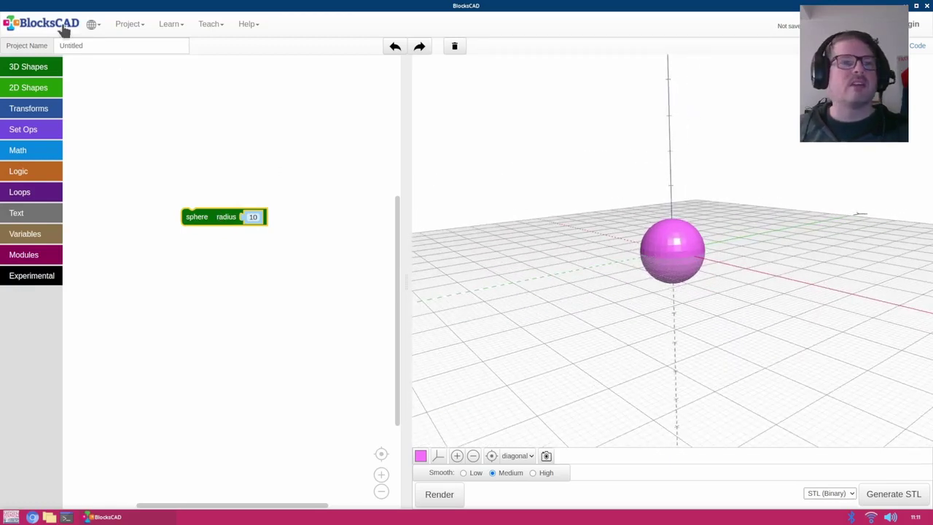
# Add a 10 × 10 × 10 not-centered cube block above the sphere block and render both shapes
pyautogui.click(25, 67)
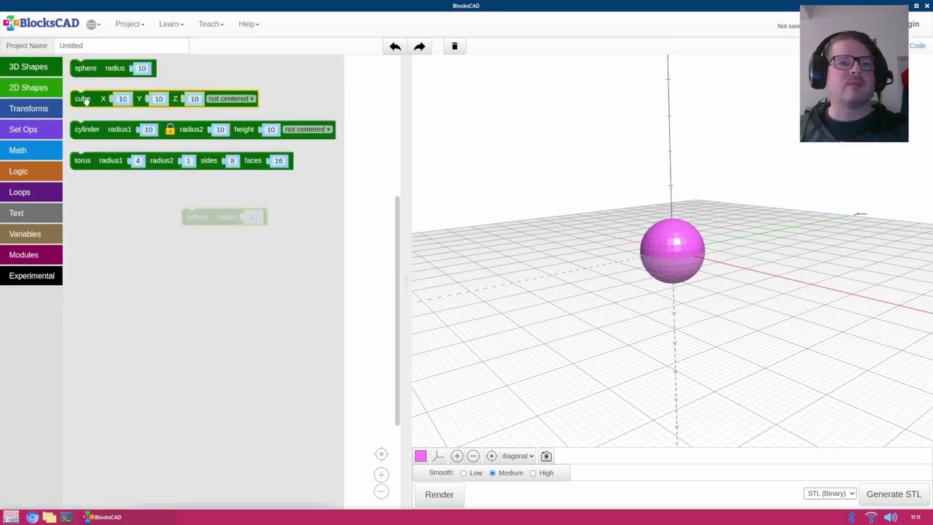
pyautogui.moveTo(83, 99); pyautogui.dragTo(167, 165)
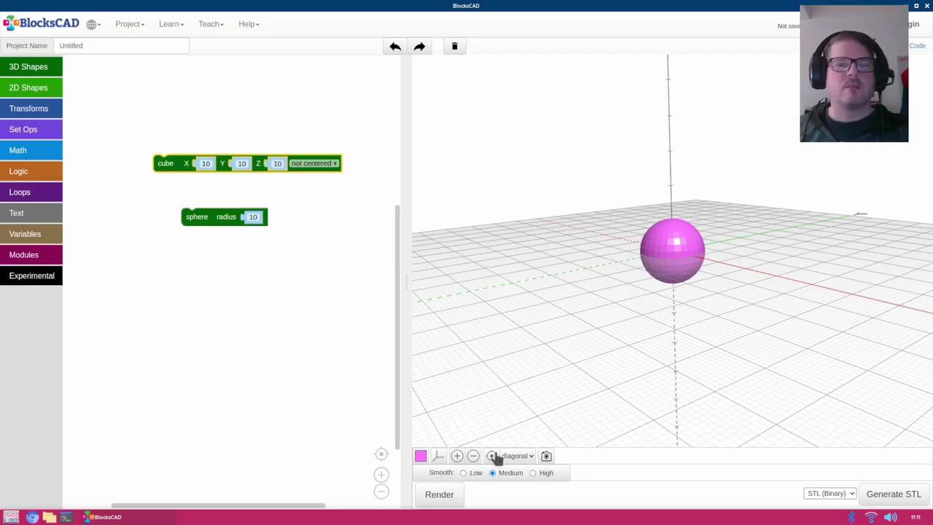
pyautogui.click(453, 500)
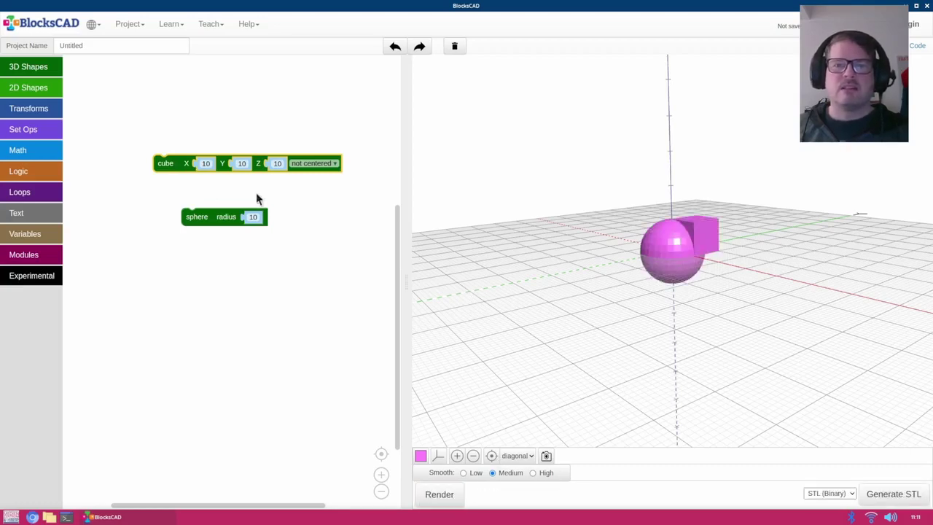
pyautogui.moveTo(711, 290); pyautogui.dragTo(797, 436)
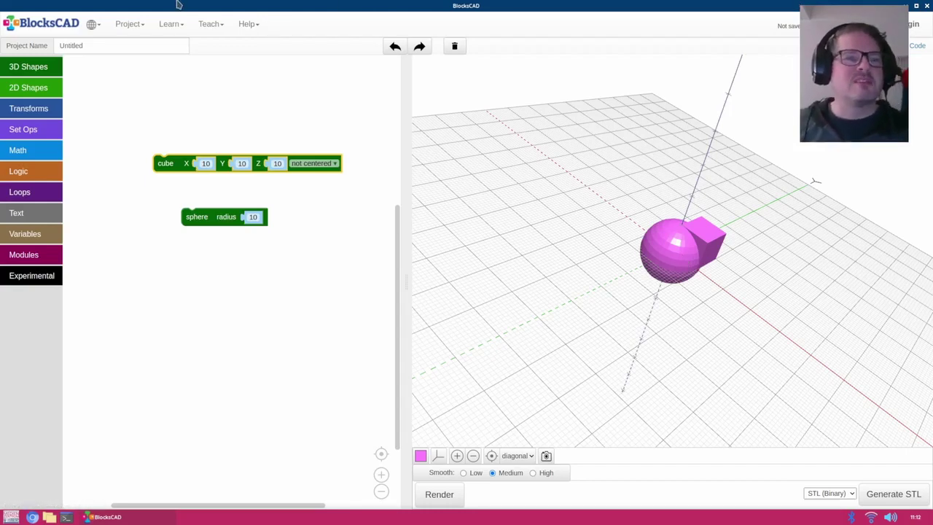
# Close BlocksCAD and launch Niryo from the Robotik application category
pyautogui.click(927, 6)
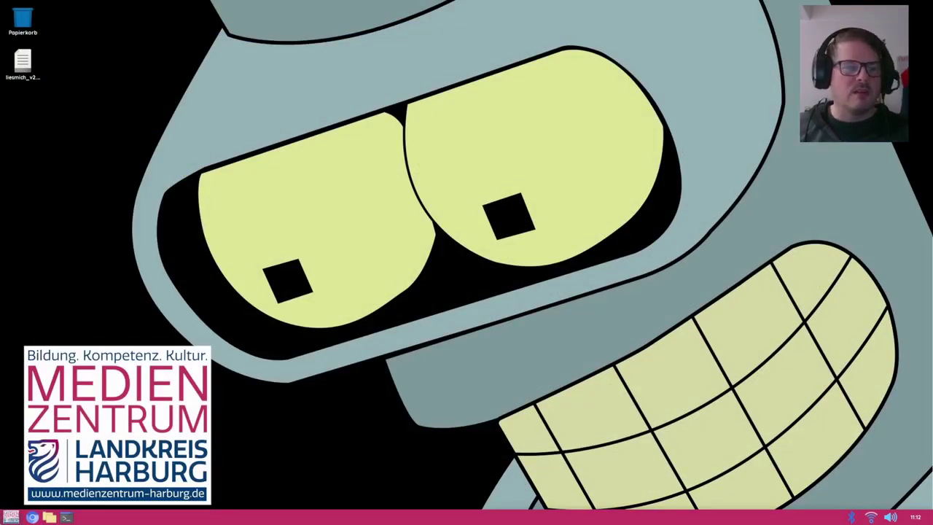
pyautogui.click(11, 517)
pyautogui.moveTo(80, 205)
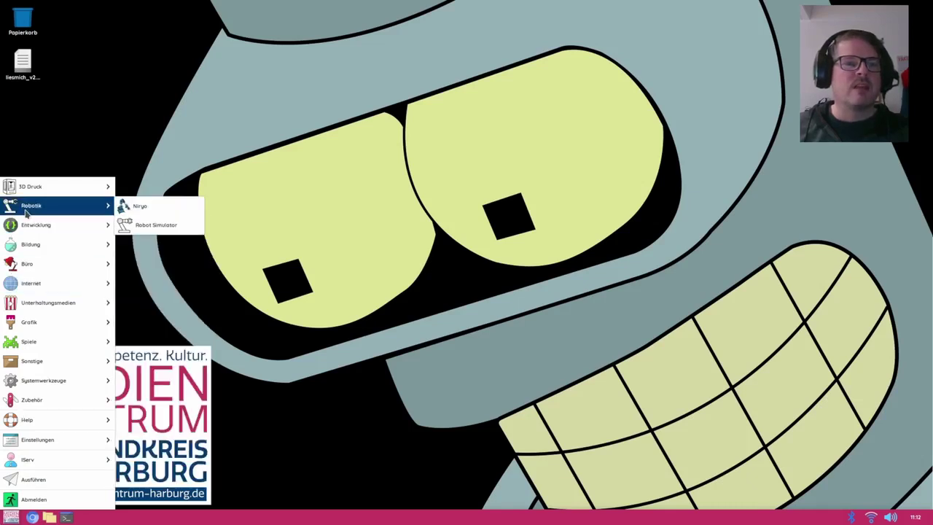
pyautogui.click(144, 207)
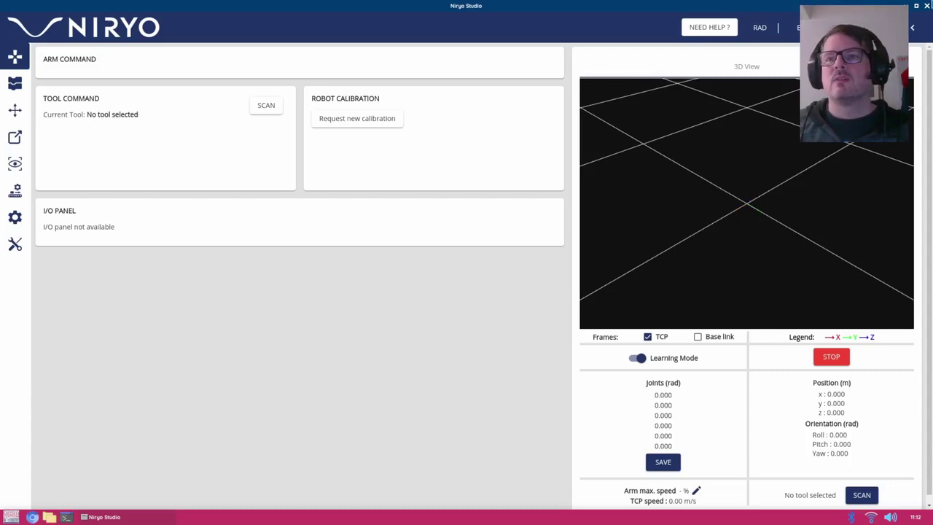
# Quit Niryo Studio and return to the desktop
pyautogui.click(926, 5)
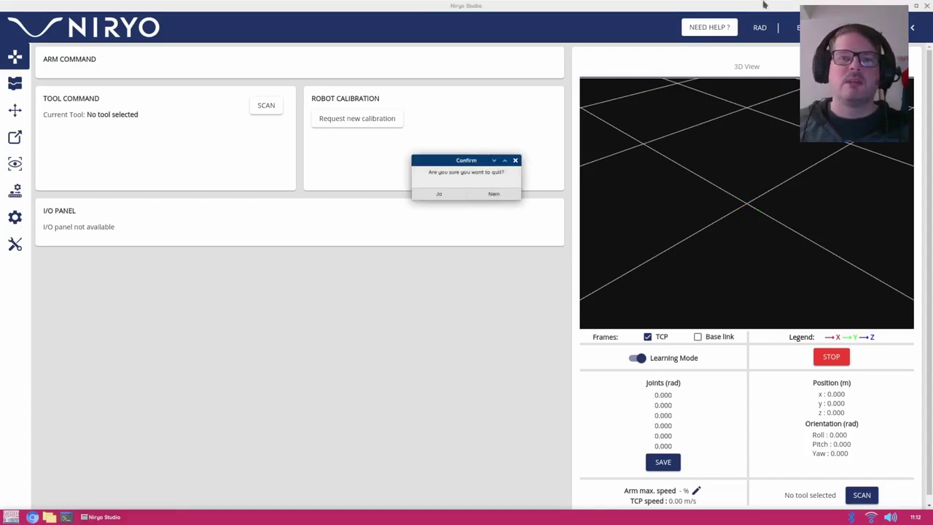
pyautogui.click(441, 194)
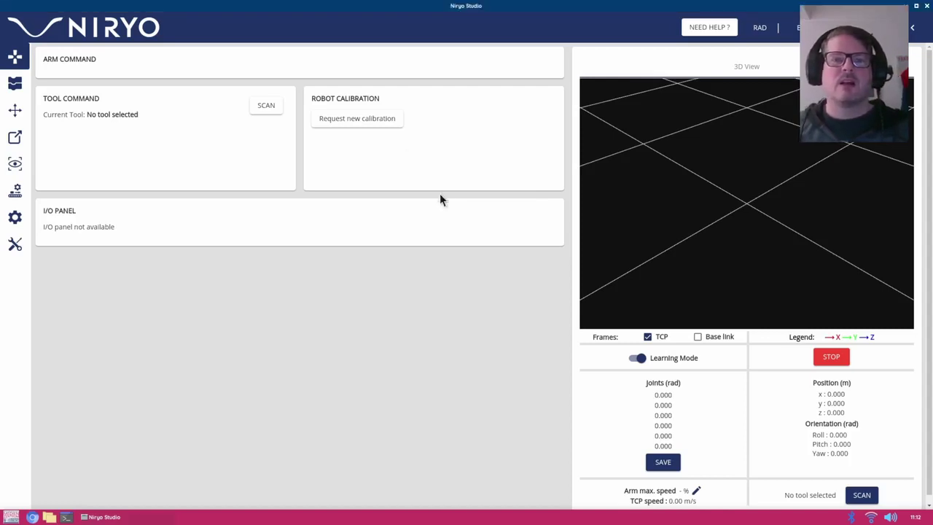
pyautogui.click(18, 519)
pyautogui.click(9, 517)
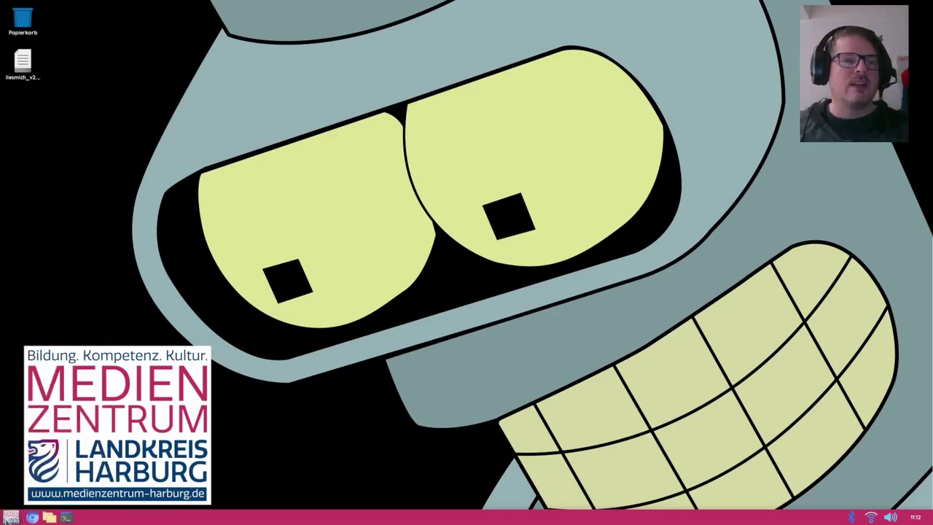
# Launch Robot Simulator from the Robotik application category
pyautogui.click(9, 517)
pyautogui.moveTo(32, 207)
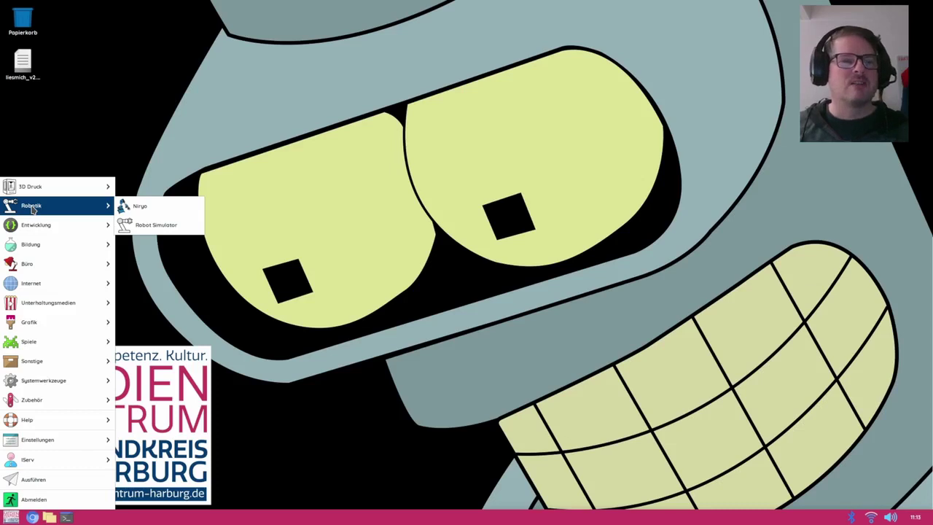
pyautogui.click(156, 225)
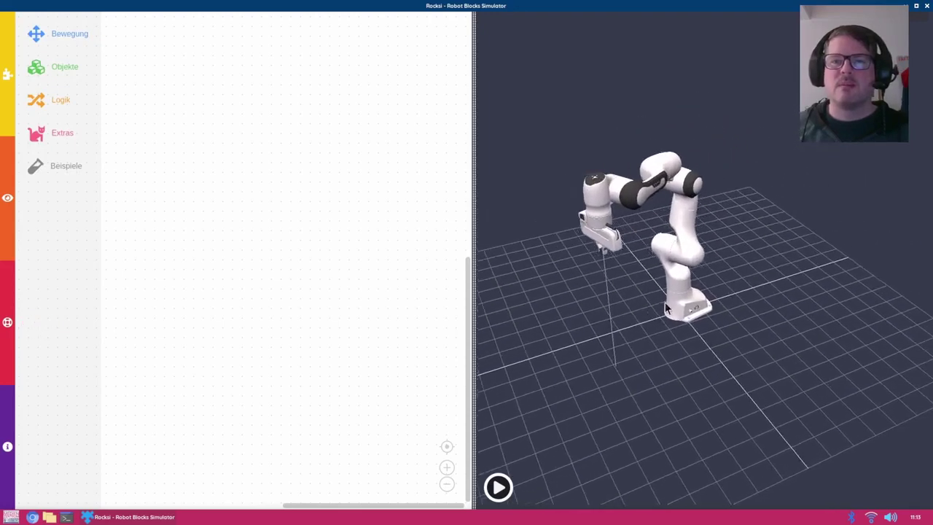
# Inspect the 3D robot arm up close and pull its gripper down towards the floor grid
pyautogui.scroll(-2, 693, 339)
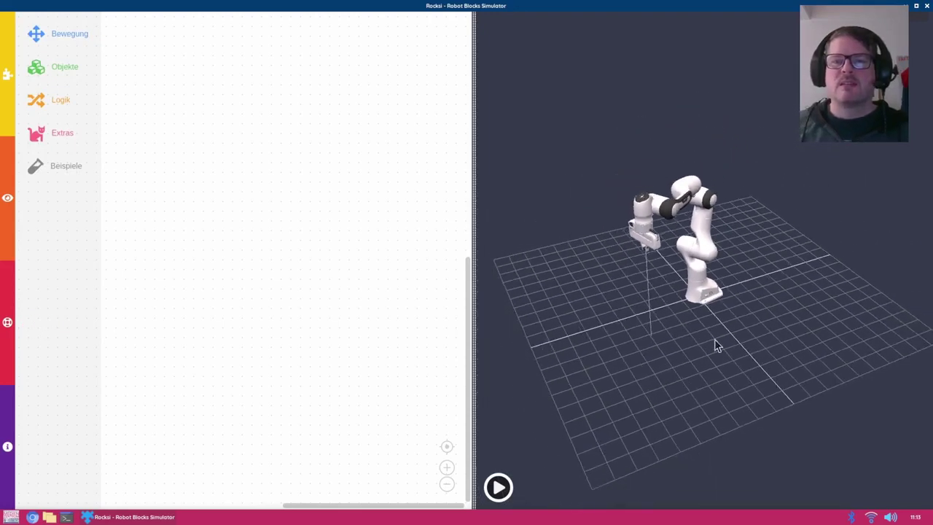
pyautogui.scroll(4, 712, 298)
pyautogui.moveTo(711, 303); pyautogui.dragTo(619, 314)
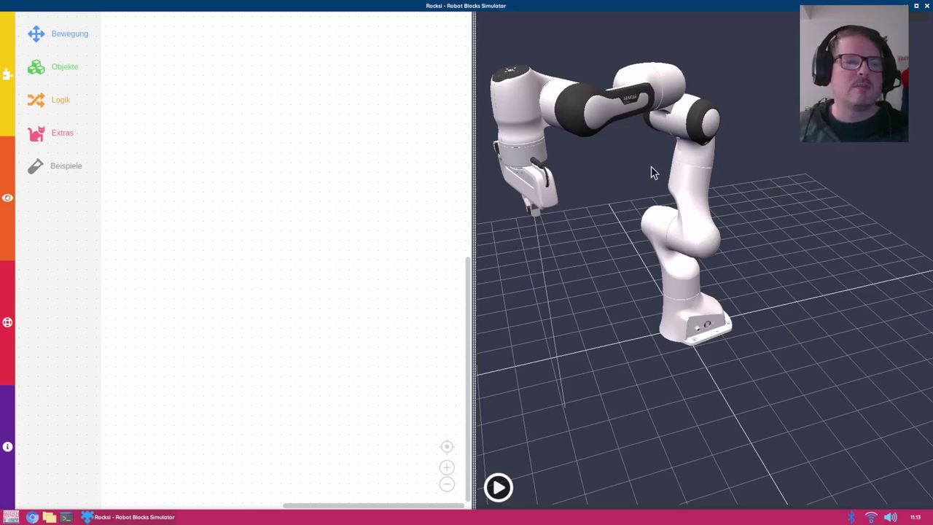
pyautogui.moveTo(655, 285); pyautogui.dragTo(720, 322)
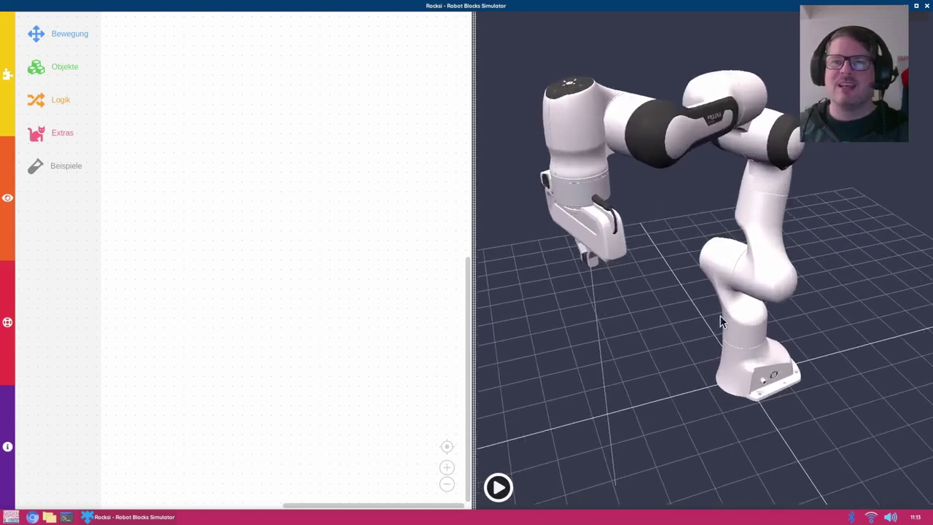
pyautogui.scroll(10, 721, 319)
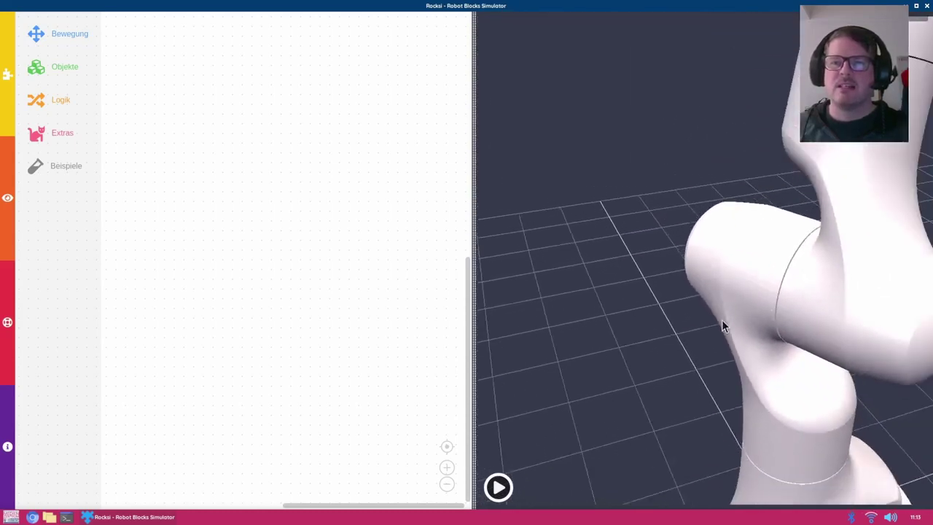
pyautogui.scroll(-15, 720, 319)
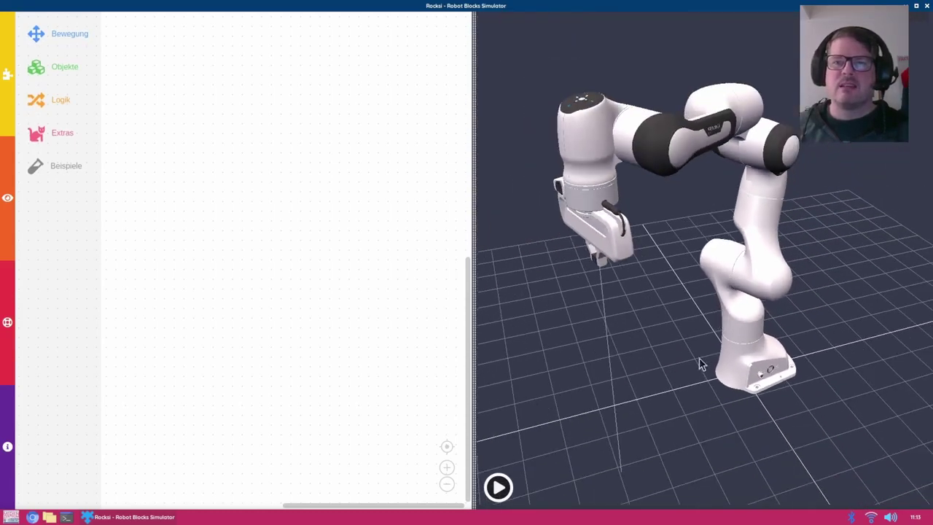
pyautogui.moveTo(700, 365); pyautogui.dragTo(650, 317)
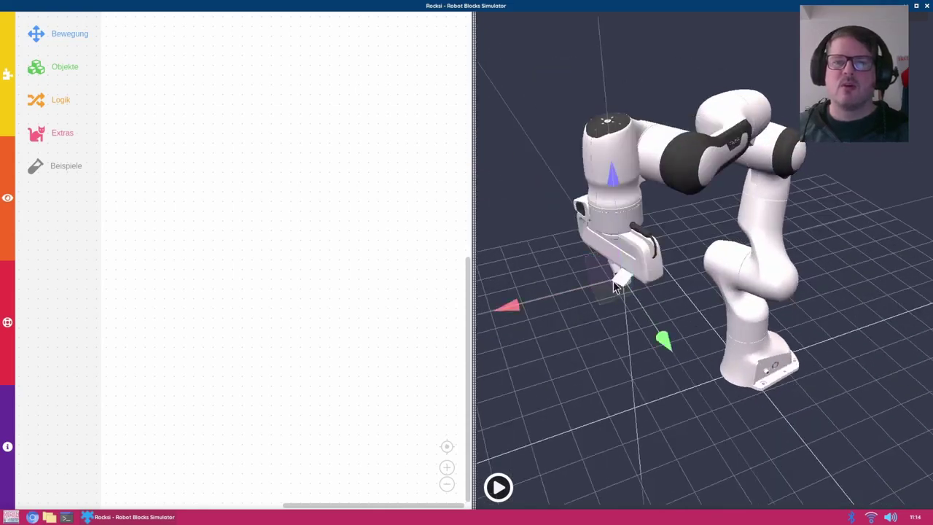
pyautogui.moveTo(615, 286); pyautogui.dragTo(605, 343)
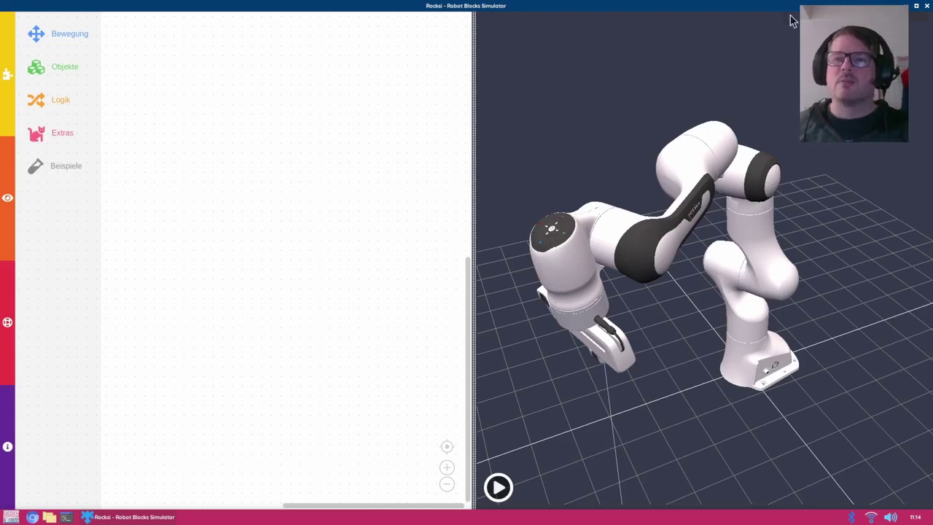
# Leave the robot simulator without saving and launch Turbowarp from the Entwicklung application category
pyautogui.click(928, 7)
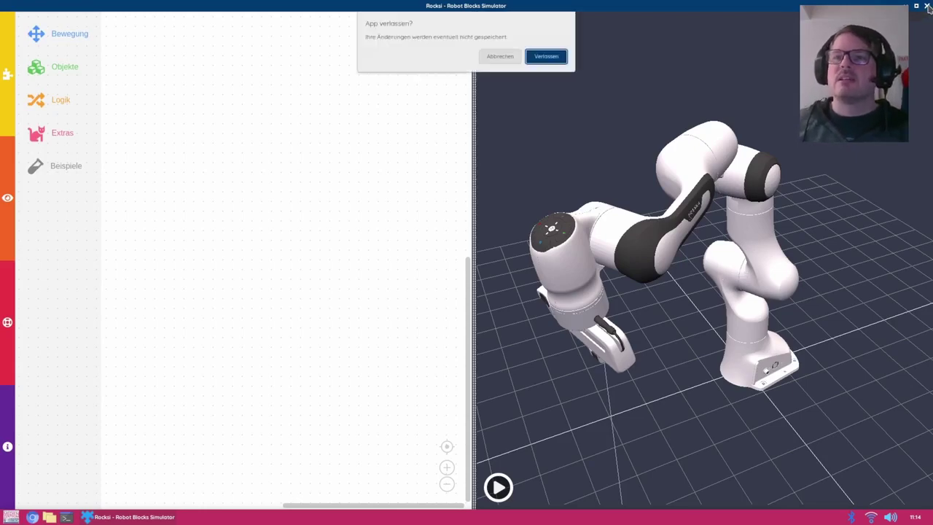
pyautogui.click(545, 56)
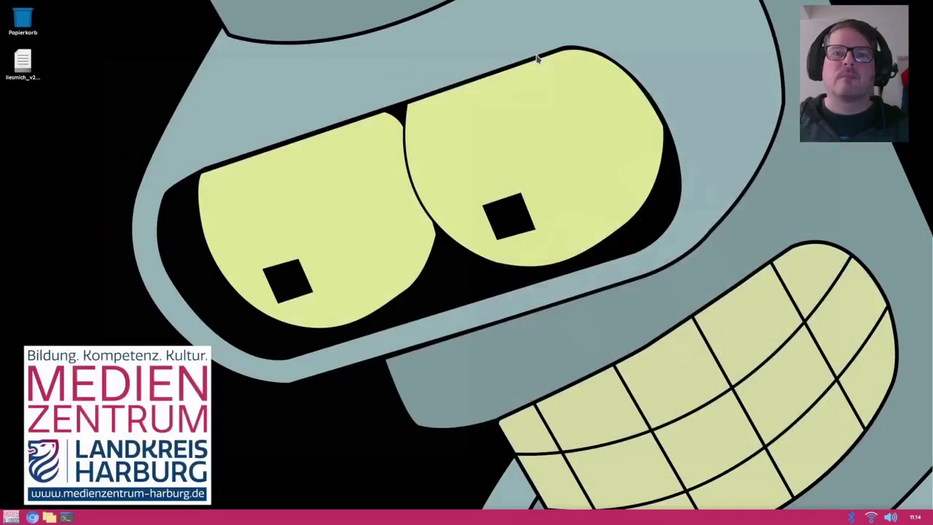
pyautogui.click(15, 516)
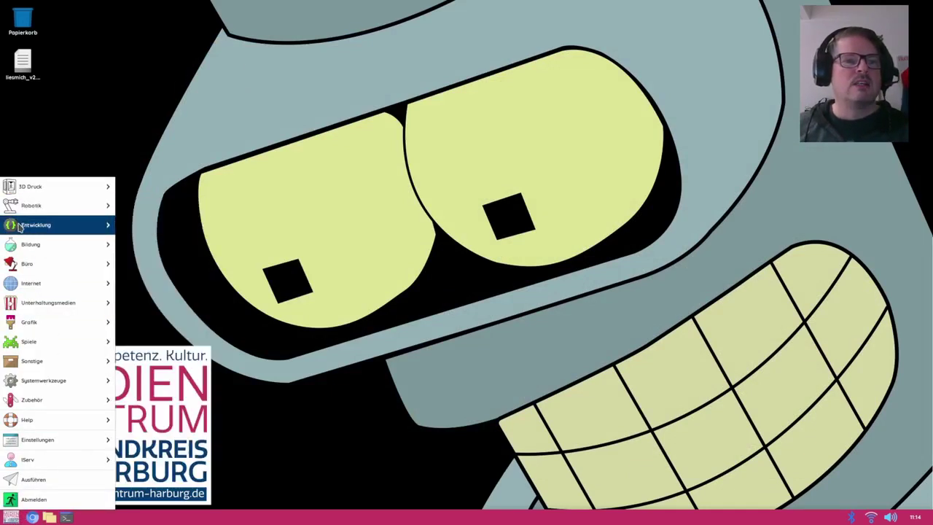
pyautogui.moveTo(21, 228)
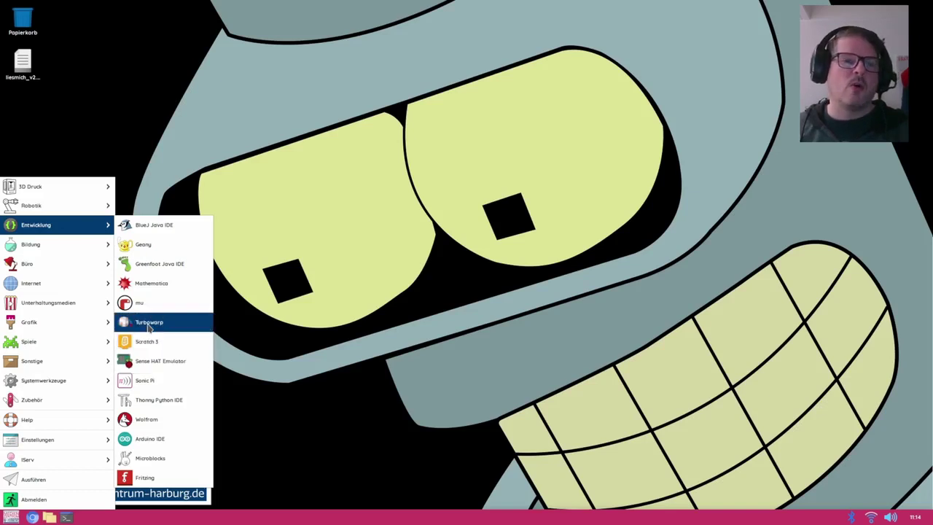
pyautogui.click(148, 323)
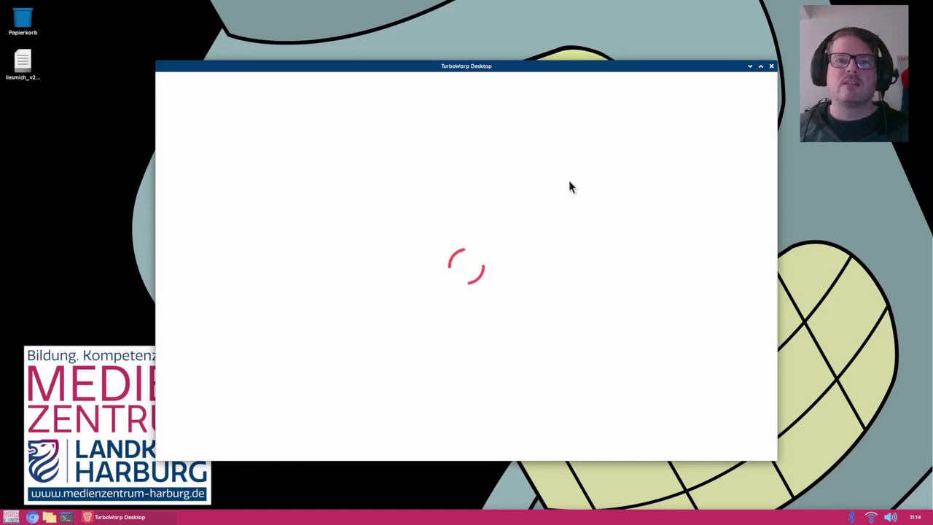
# Maximize the TurboWarp window and look over its block palette
pyautogui.click(762, 67)
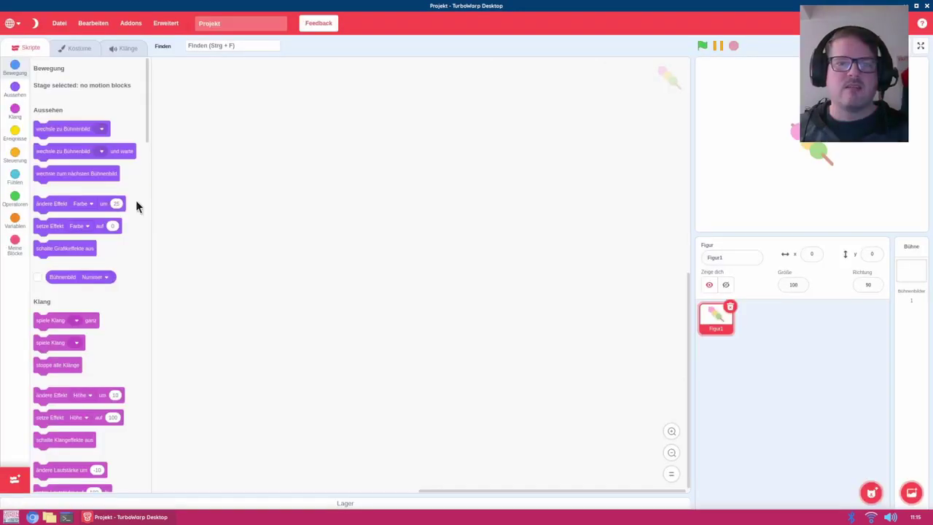
pyautogui.scroll(-1, 111, 217)
pyautogui.scroll(2, 111, 217)
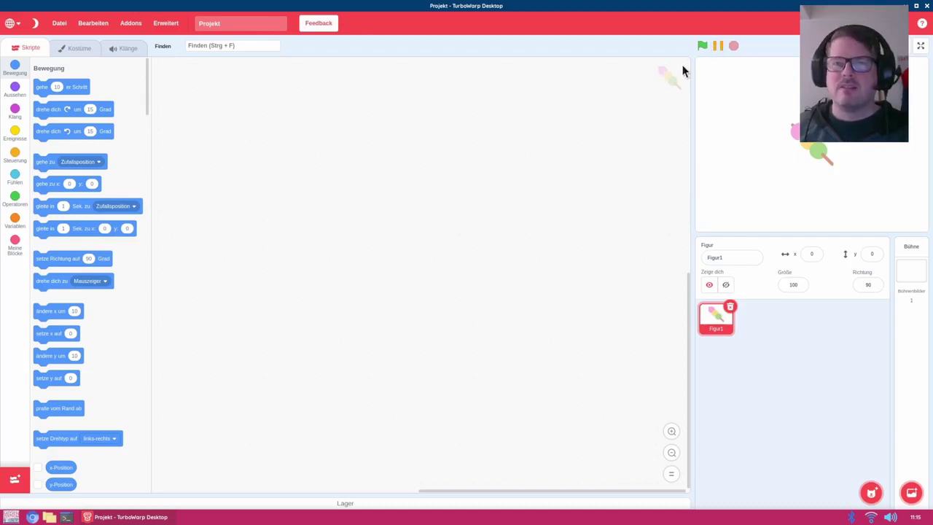
# Close TurboWarp and launch Sonic Pi from the Entwicklung application category
pyautogui.click(927, 6)
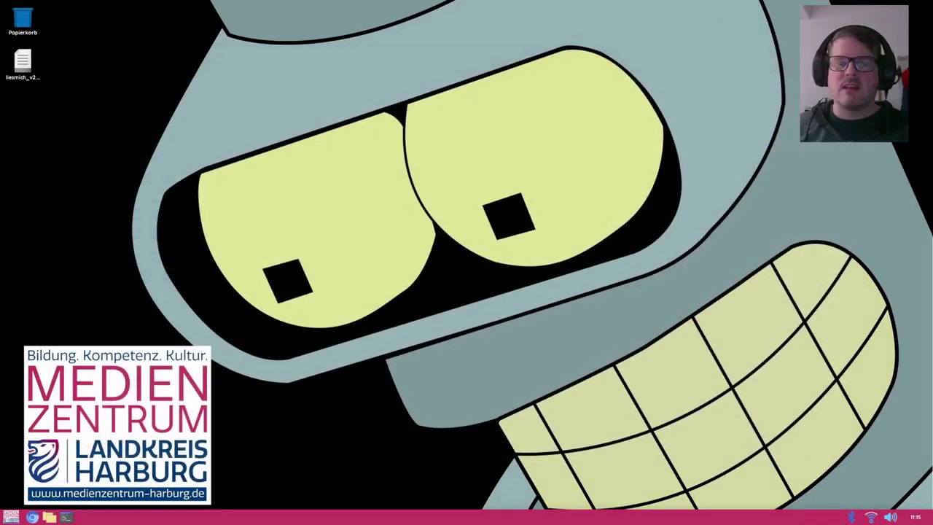
pyautogui.click(5, 516)
pyautogui.moveTo(48, 229)
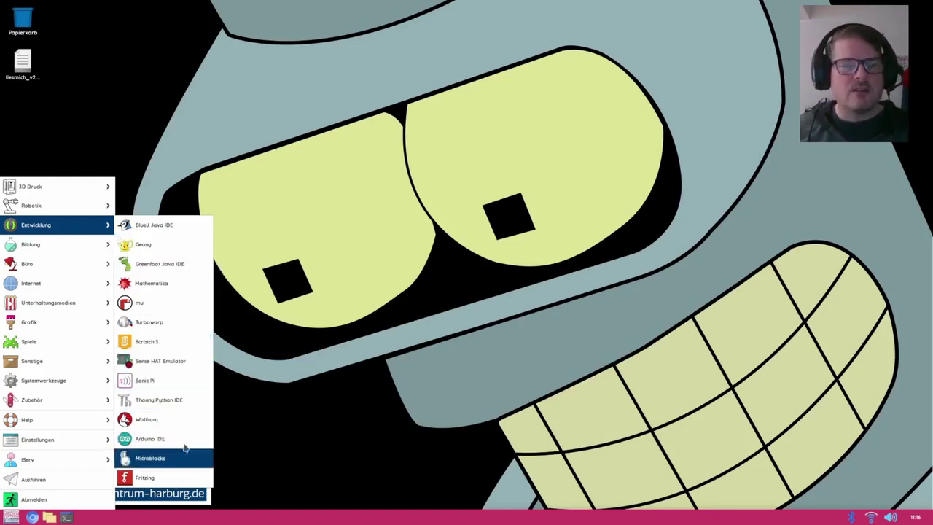
pyautogui.click(161, 381)
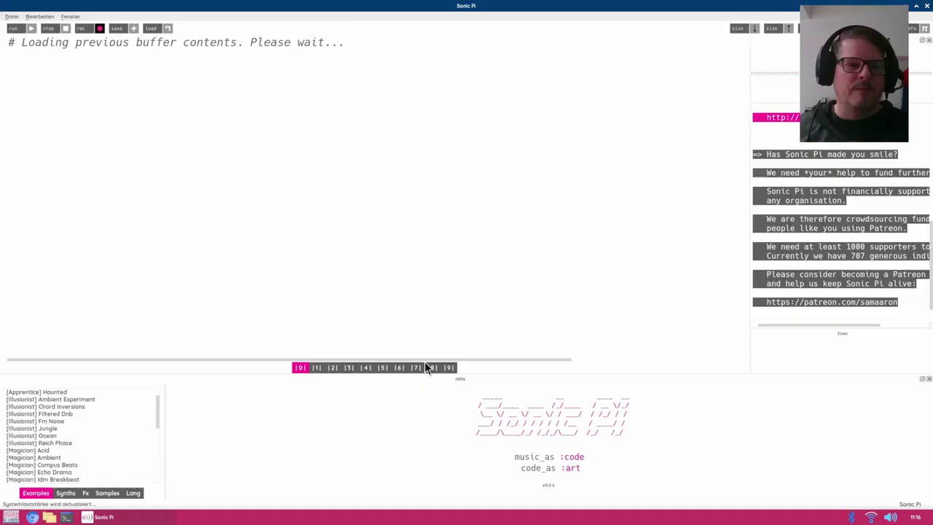
# Place the cursor in the Sonic Pi code editor and close the program
pyautogui.click(299, 123)
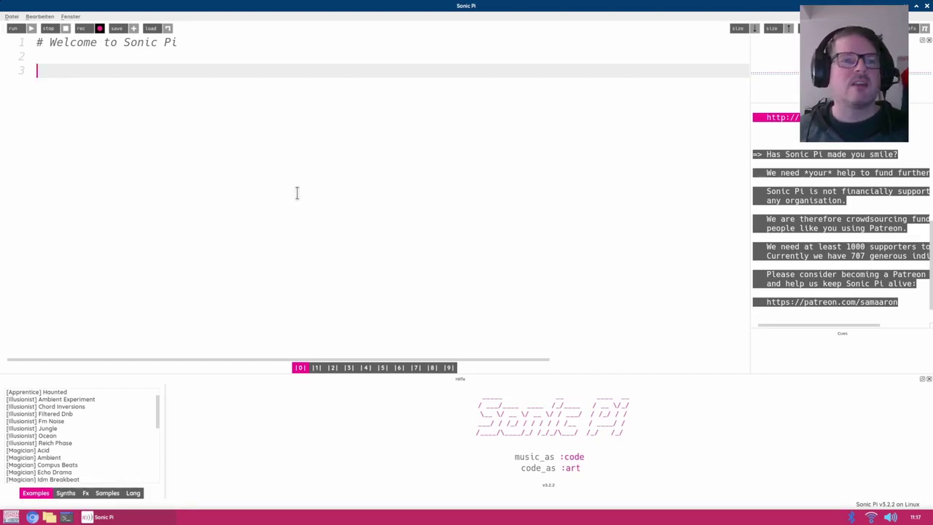
pyautogui.click(927, 6)
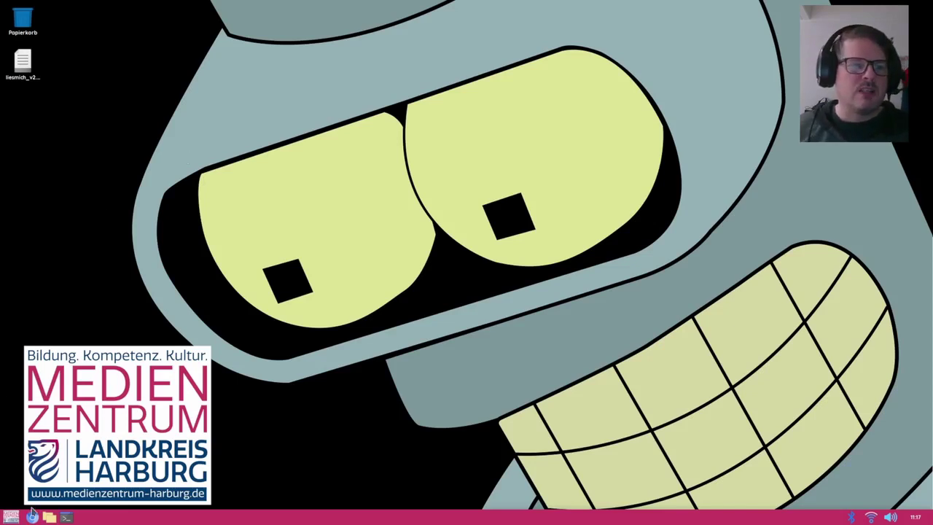
# Launch Geogebra Classic from the Bildung application category, maximize its window and switch to the 3D Grafik view
pyautogui.click(9, 517)
pyautogui.moveTo(59, 235)
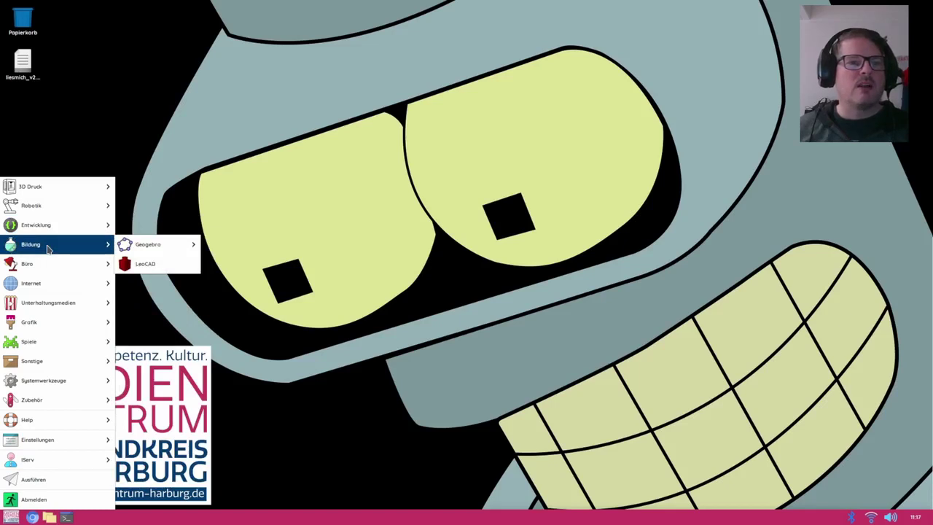
pyautogui.moveTo(171, 248)
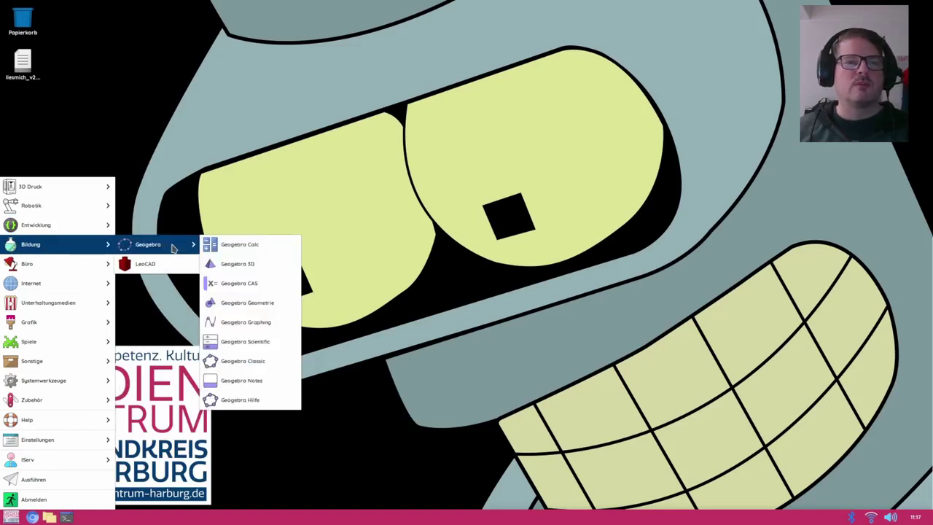
pyautogui.click(239, 360)
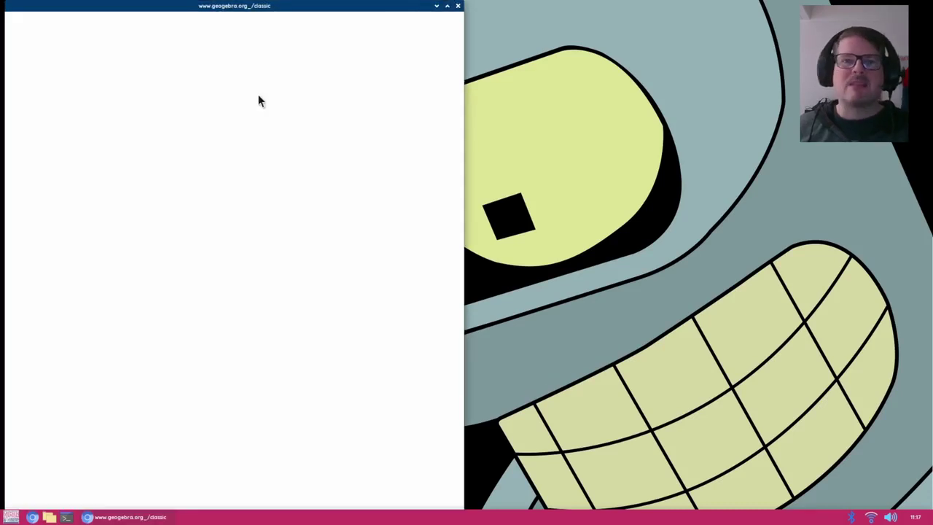
pyautogui.click(447, 7)
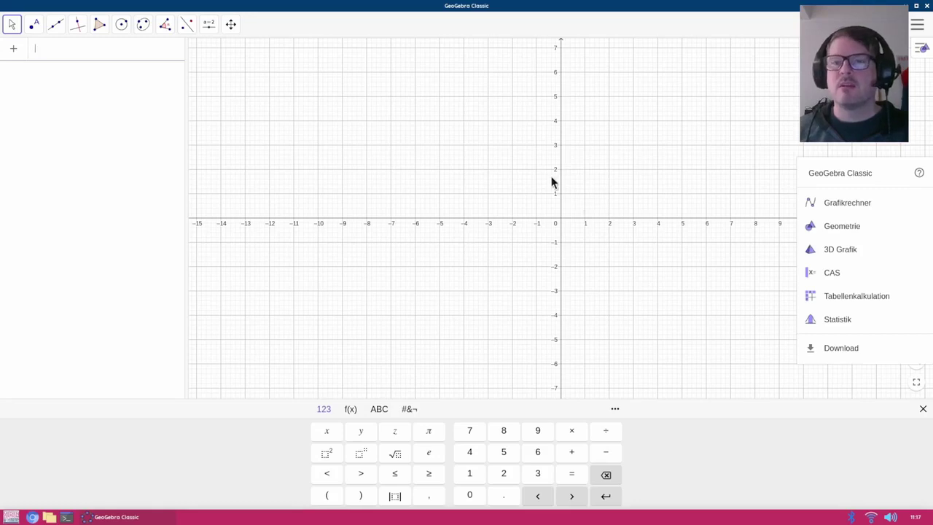
pyautogui.click(817, 250)
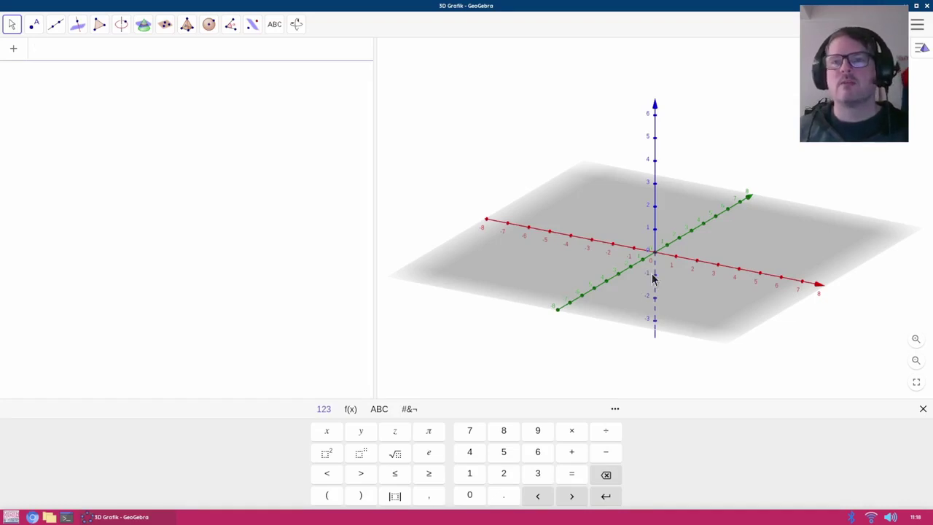
# Close GeoGebra and launch LeoCAD from the Bildung application category, dismissing the stray desktop context menu
pyautogui.click(928, 6)
pyautogui.click(11, 518)
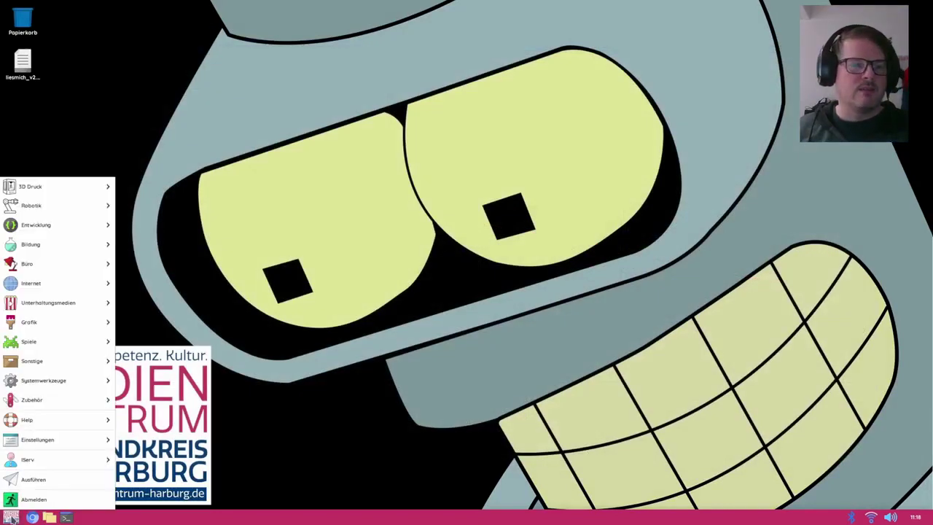
pyautogui.moveTo(61, 283)
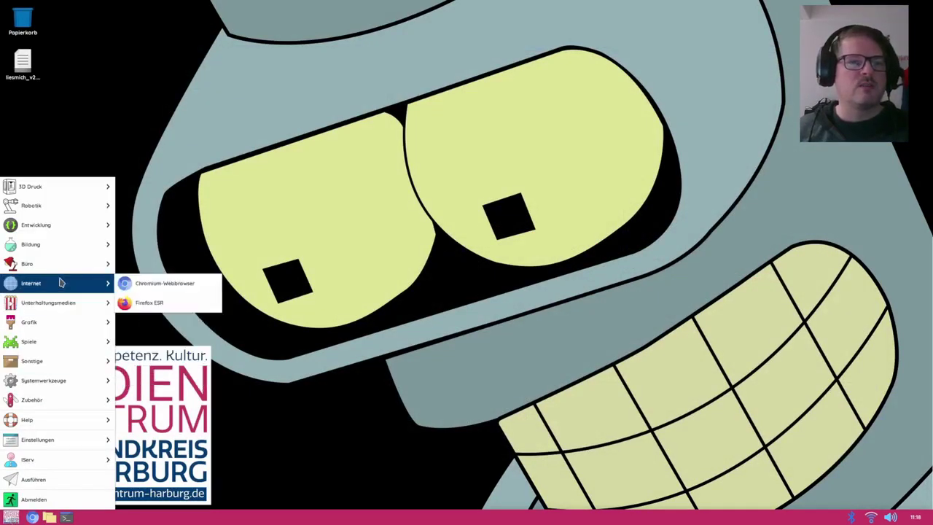
pyautogui.moveTo(69, 245)
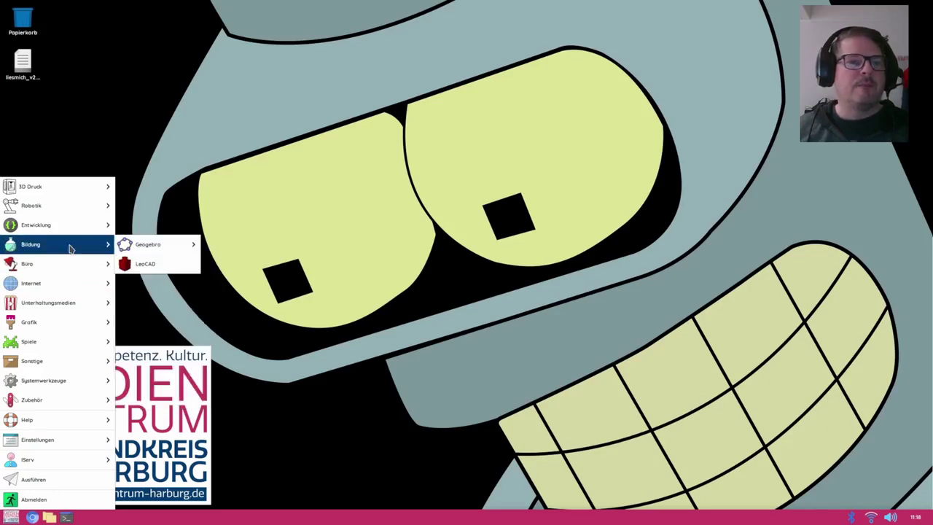
pyautogui.click(155, 266)
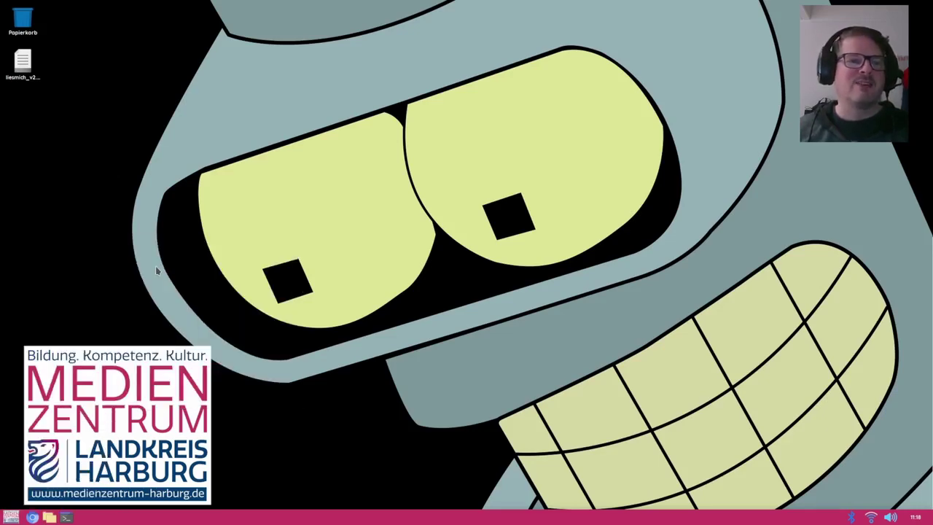
pyautogui.rightClick(155, 267)
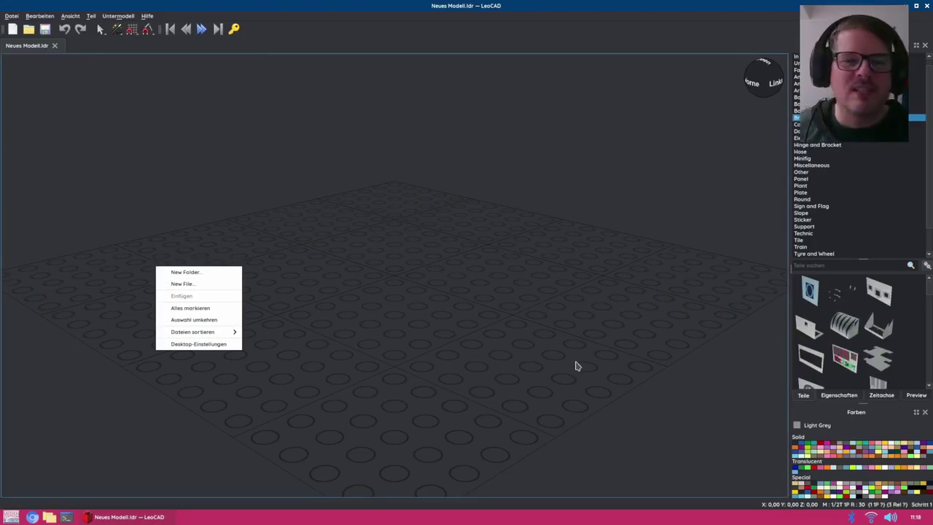
pyautogui.click(575, 366)
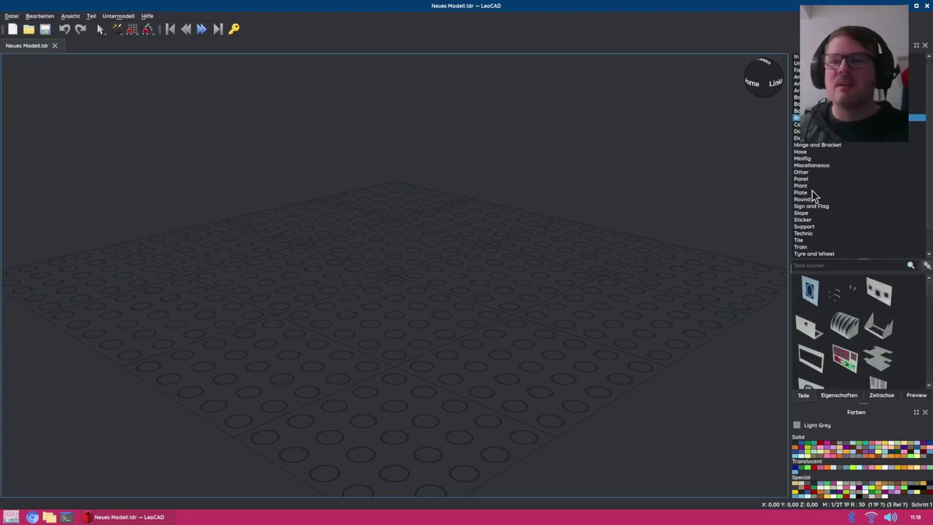
# Browse the LEGO part previews in several LeoCAD categories, including Plant, Panel, Other, Miscellaneous and Hose
pyautogui.click(803, 131)
pyautogui.scroll(-5, 858, 333)
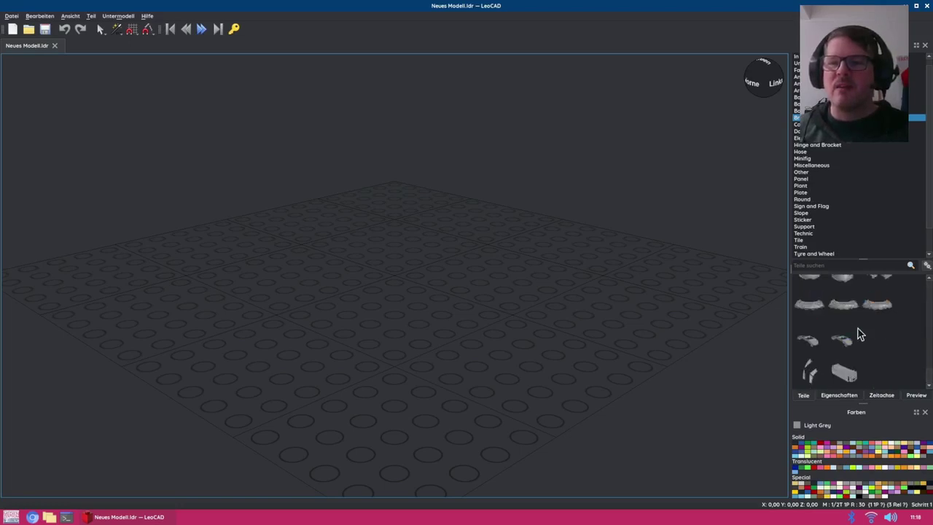
pyautogui.click(808, 187)
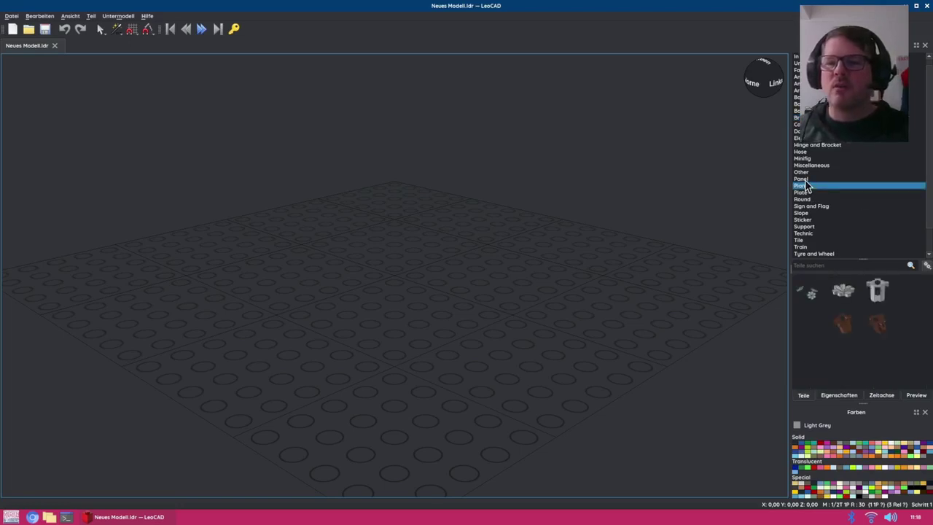
pyautogui.click(806, 180)
pyautogui.click(804, 173)
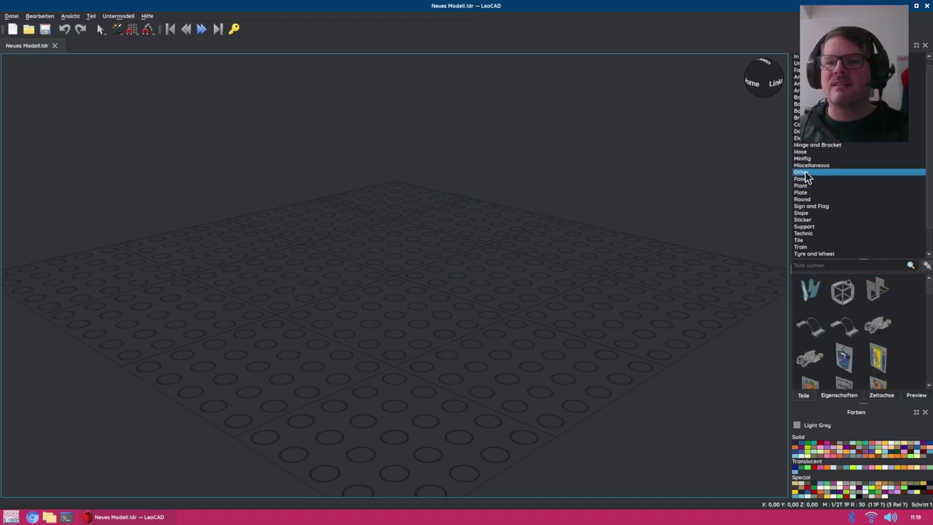
pyautogui.scroll(1, 807, 179)
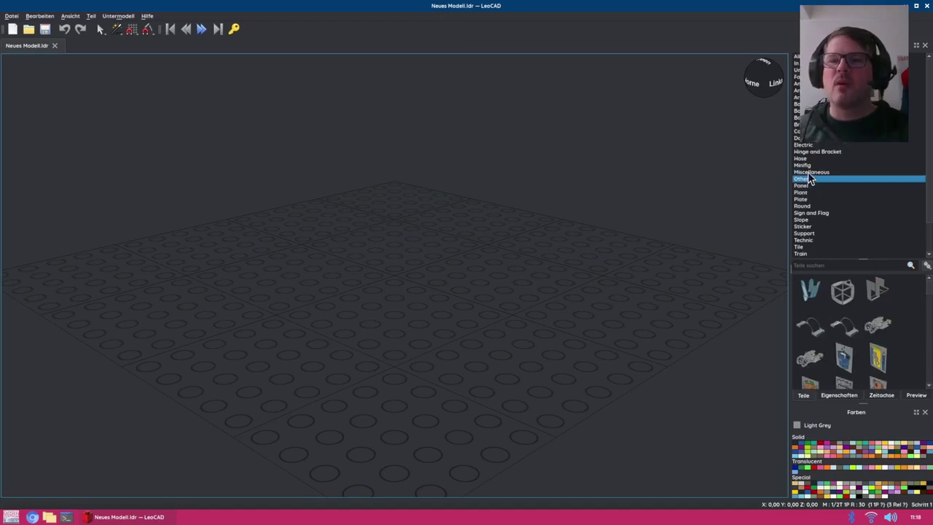
pyautogui.click(807, 172)
pyautogui.click(807, 160)
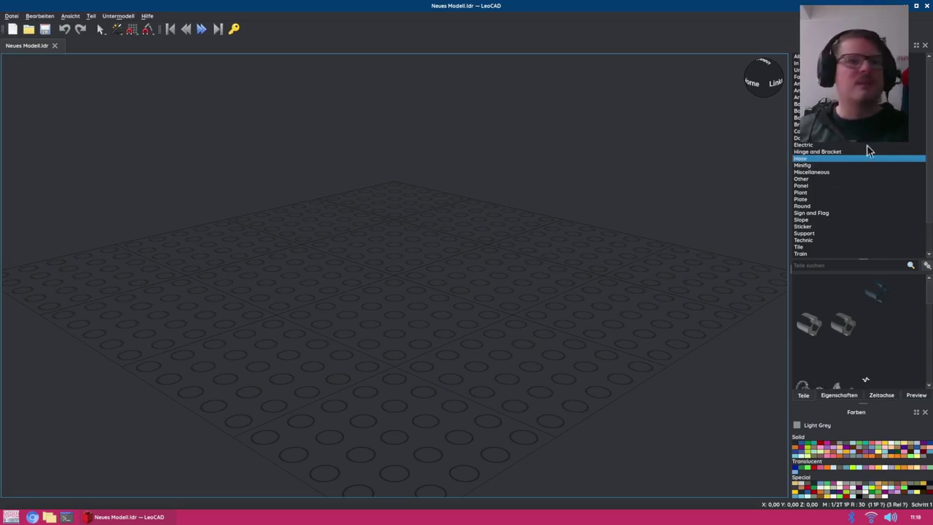
# Place the 2 x 2 x 10 triangular girder from the Support category onto the model's base grid
pyautogui.click(829, 233)
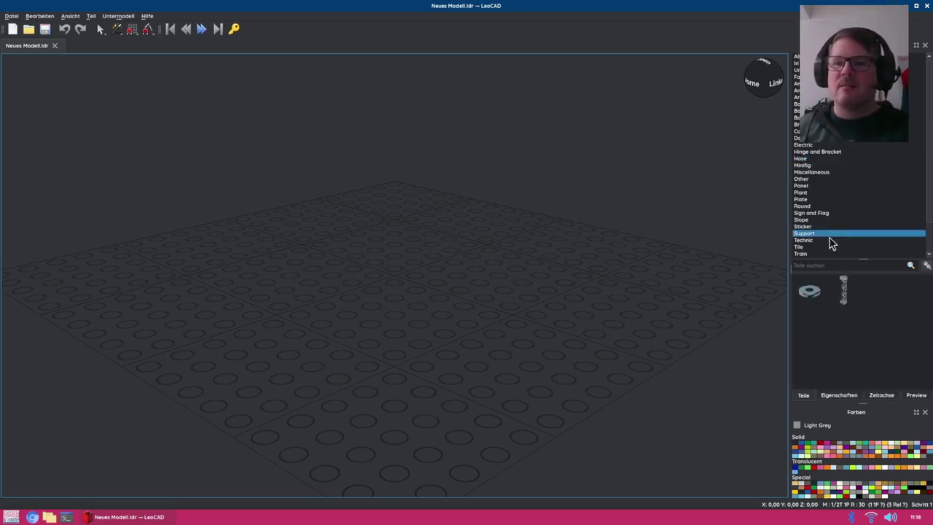
pyautogui.moveTo(844, 292); pyautogui.dragTo(407, 140)
pyautogui.scroll(3, 468, 339)
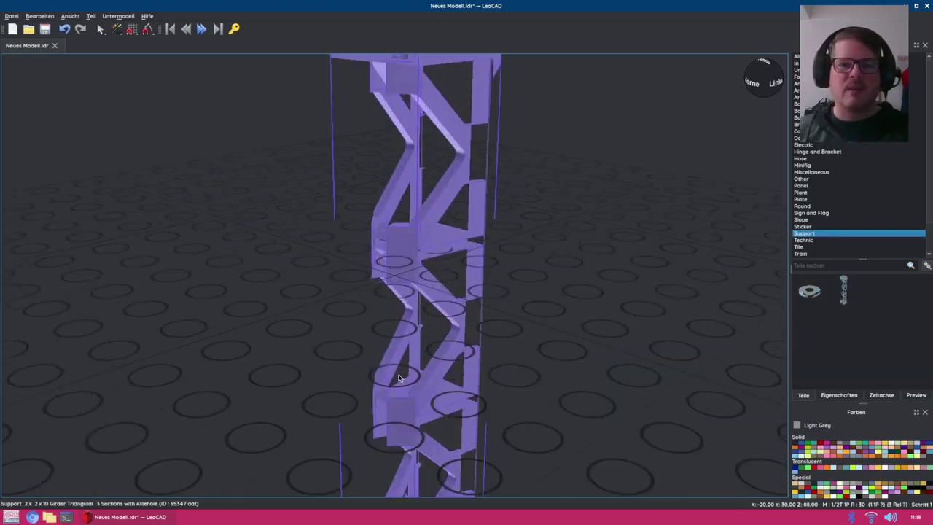
pyautogui.scroll(-6, 474, 408)
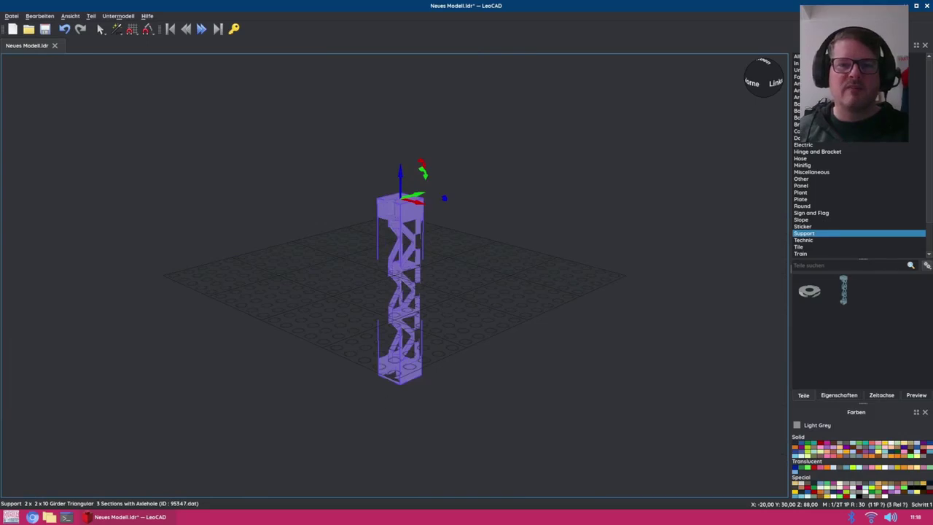
# Move the triangular girder to a different spot on the base grid
pyautogui.moveTo(474, 408); pyautogui.dragTo(394, 219)
pyautogui.click(379, 167)
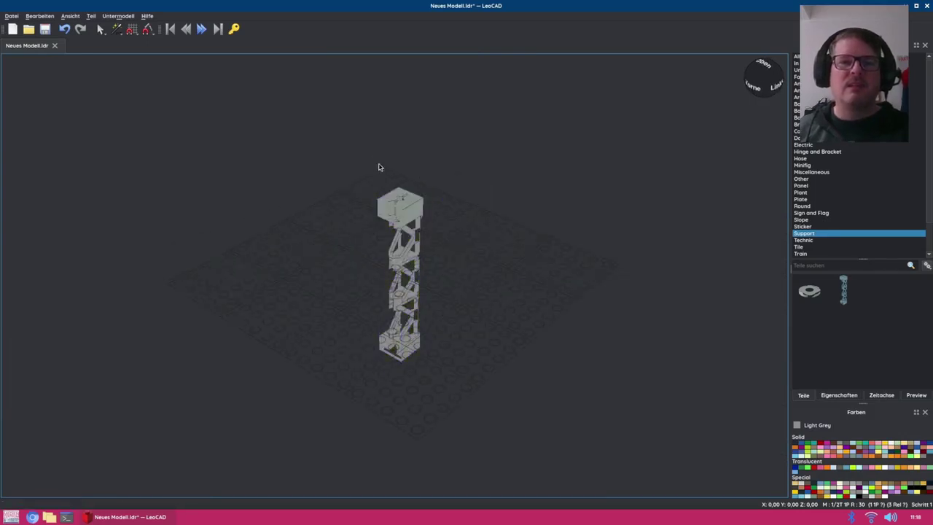
pyautogui.click(390, 200)
pyautogui.moveTo(398, 204); pyautogui.dragTo(504, 371)
pyautogui.scroll(4, 510, 383)
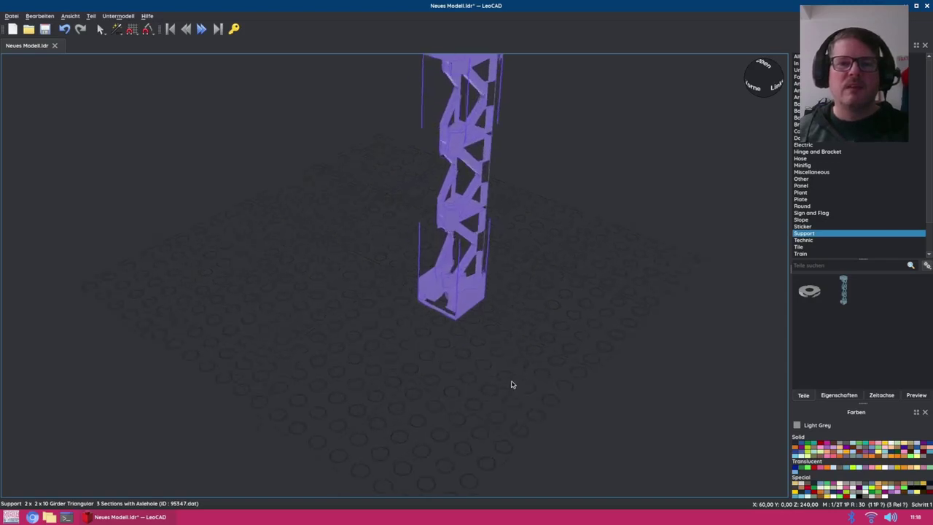
# Place the 5 x 5 x 3.333 round corner brick with dome top from the Brick category beside the girder
pyautogui.moveTo(531, 429); pyautogui.dragTo(594, 387)
pyautogui.click(761, 76)
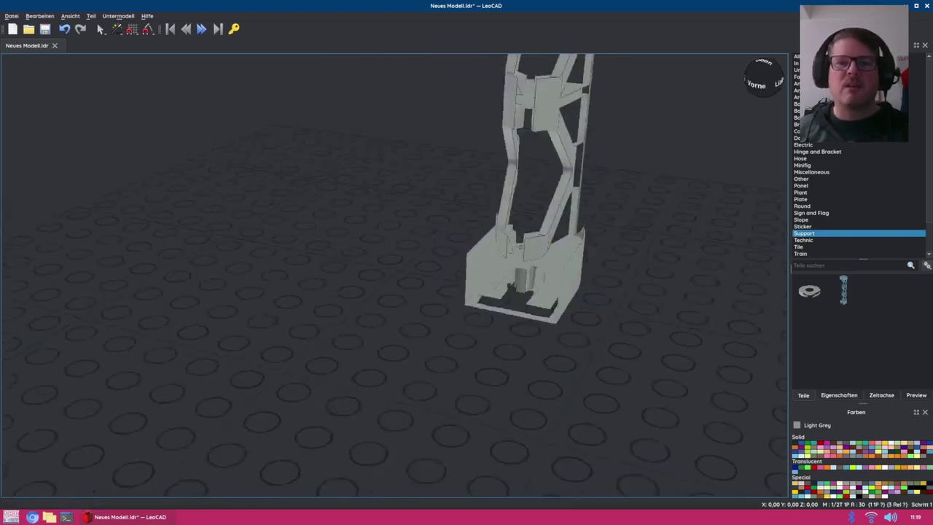
pyautogui.click(780, 75)
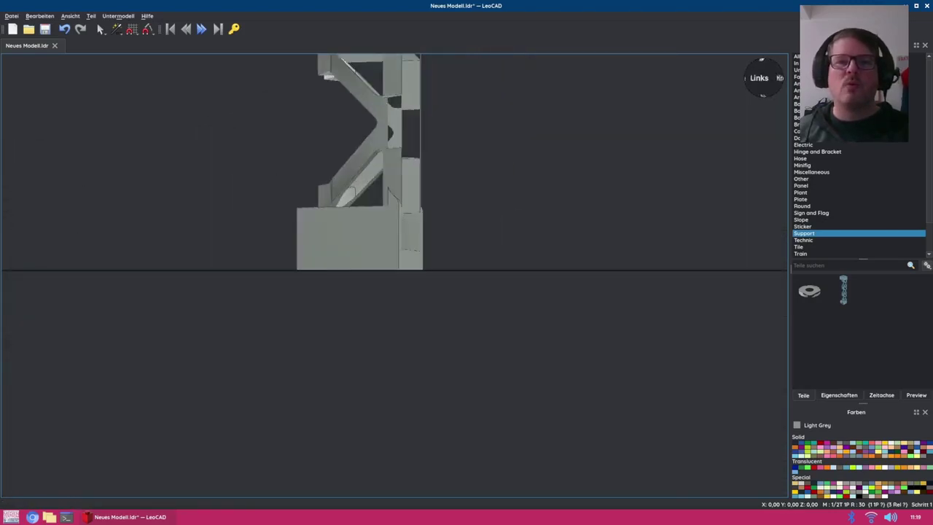
pyautogui.moveTo(773, 81); pyautogui.dragTo(774, 368)
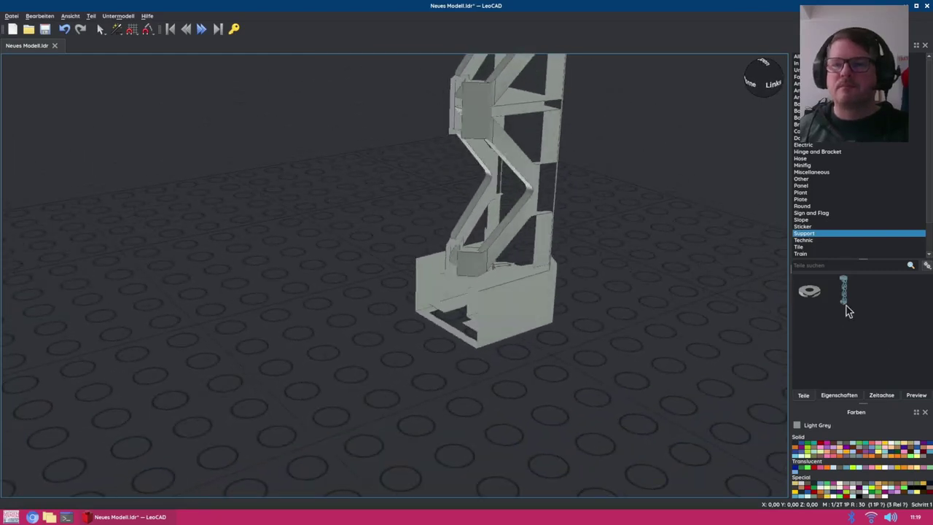
pyautogui.click(814, 192)
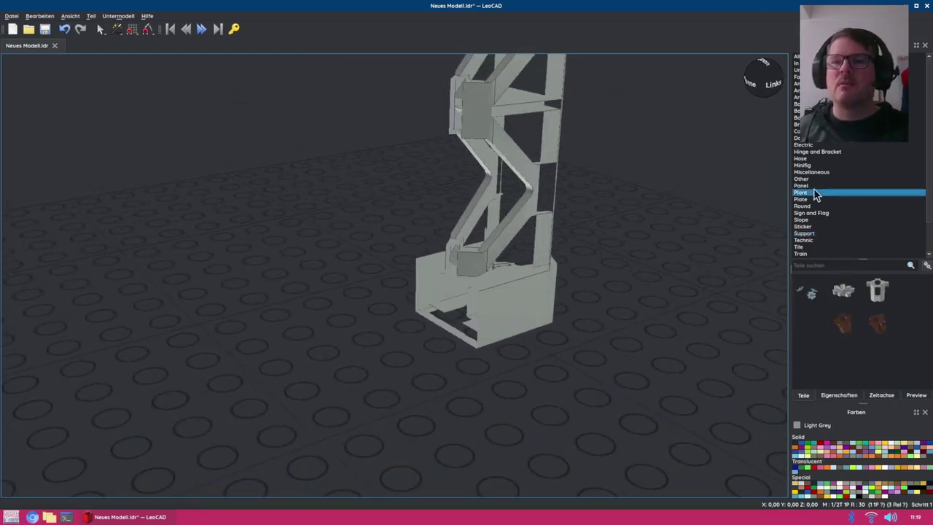
pyautogui.click(797, 125)
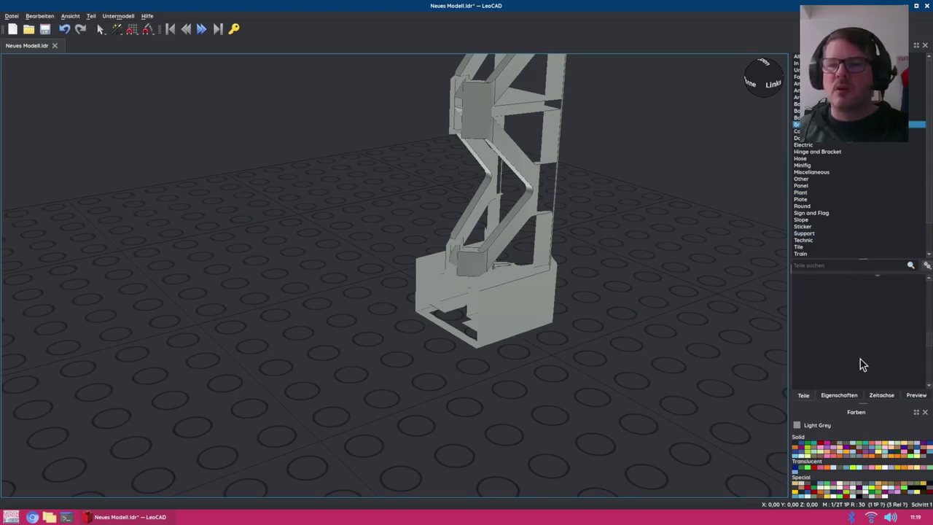
pyautogui.scroll(-3, 863, 359)
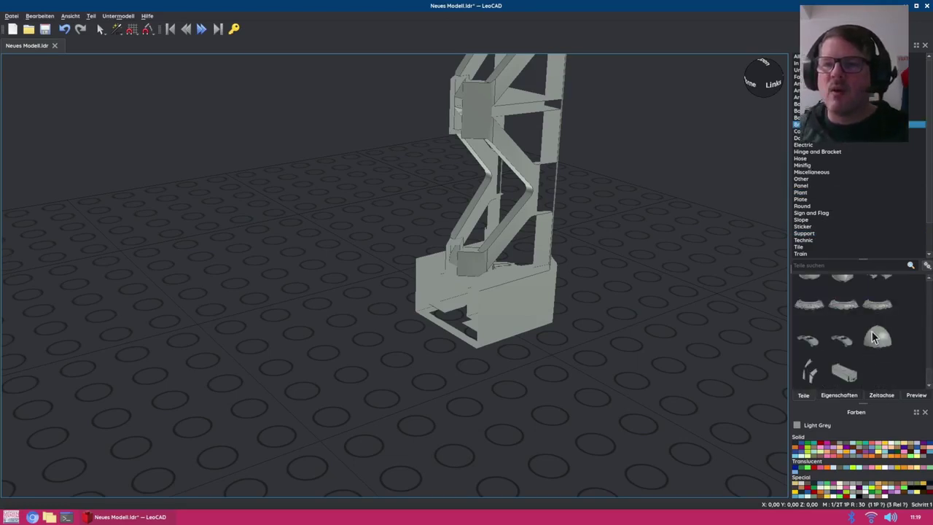
pyautogui.moveTo(877, 337); pyautogui.dragTo(315, 102)
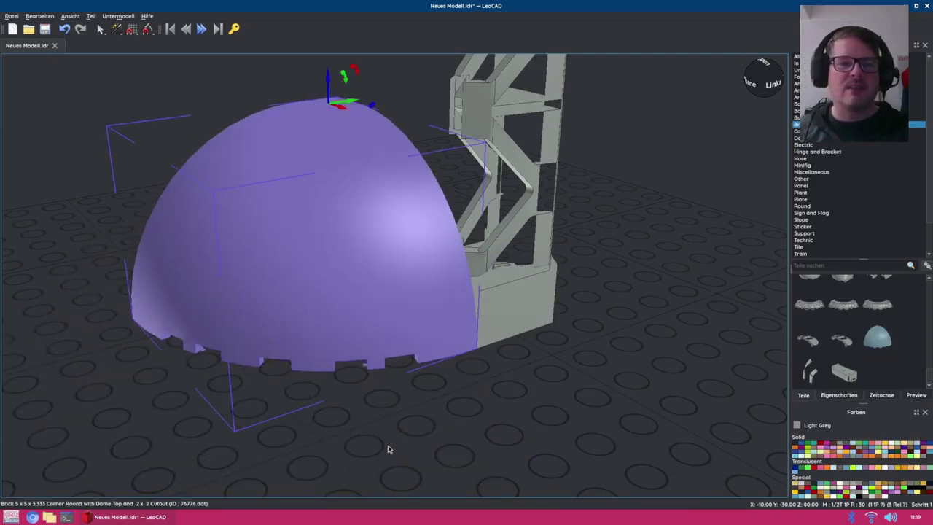
pyautogui.click(319, 409)
# Move the girder away from the dome brick so the two parts stand apart, and deselect it
pyautogui.moveTo(313, 414); pyautogui.dragTo(275, 365)
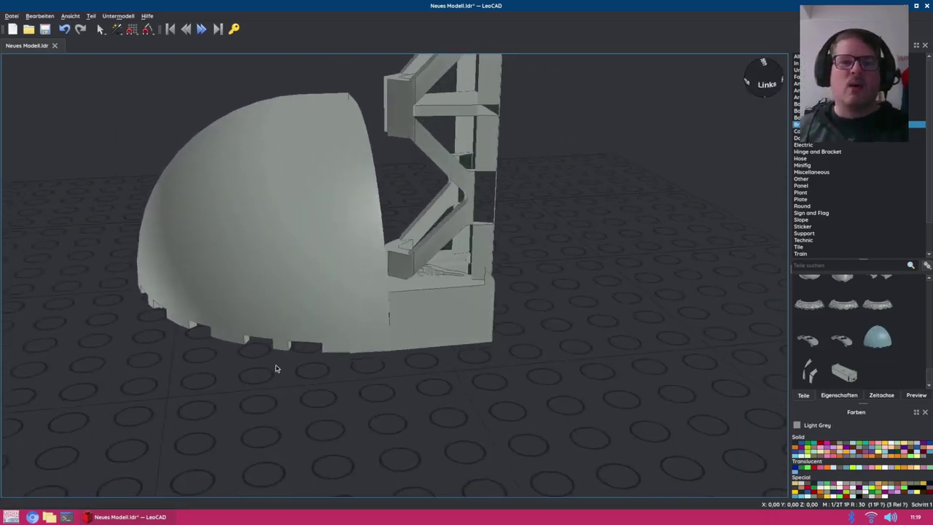
pyautogui.click(409, 340)
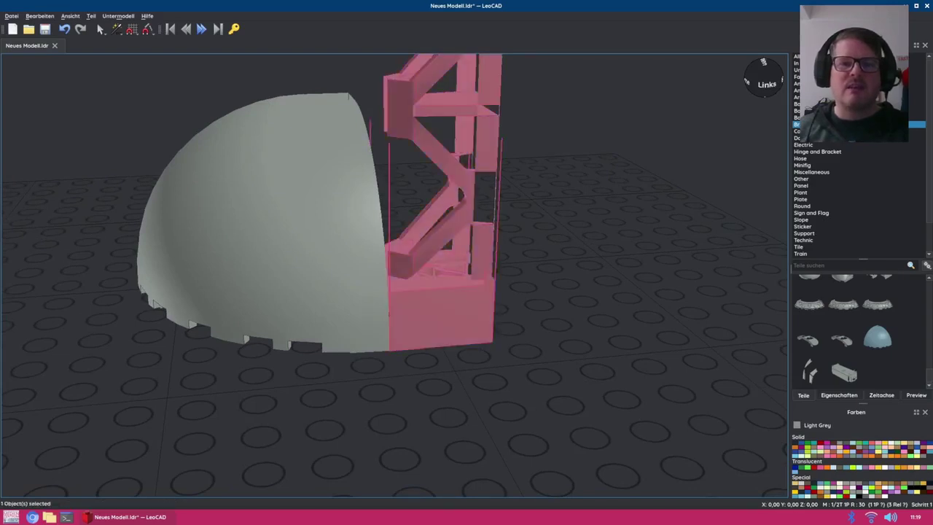
pyautogui.moveTo(409, 340); pyautogui.dragTo(490, 5)
pyautogui.scroll(-5, 517, 327)
pyautogui.moveTo(437, 374); pyautogui.dragTo(445, 288)
pyautogui.click(458, 332)
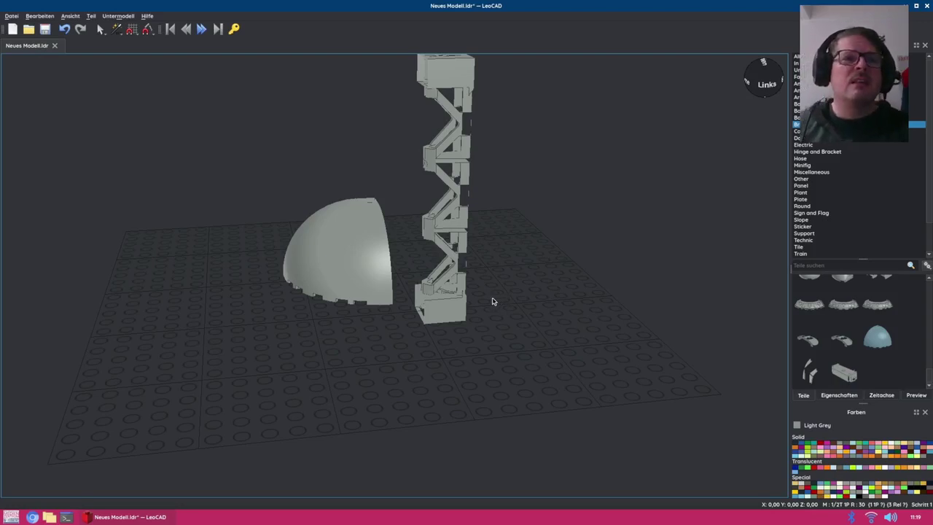
# Select the girder once more and close LeoCAD without saving the model
pyautogui.click(437, 310)
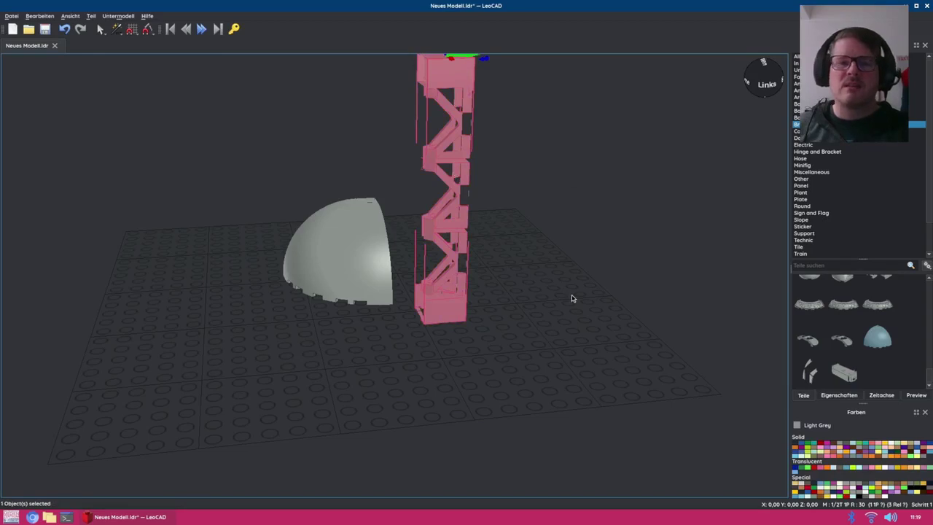
pyautogui.scroll(-3, 572, 298)
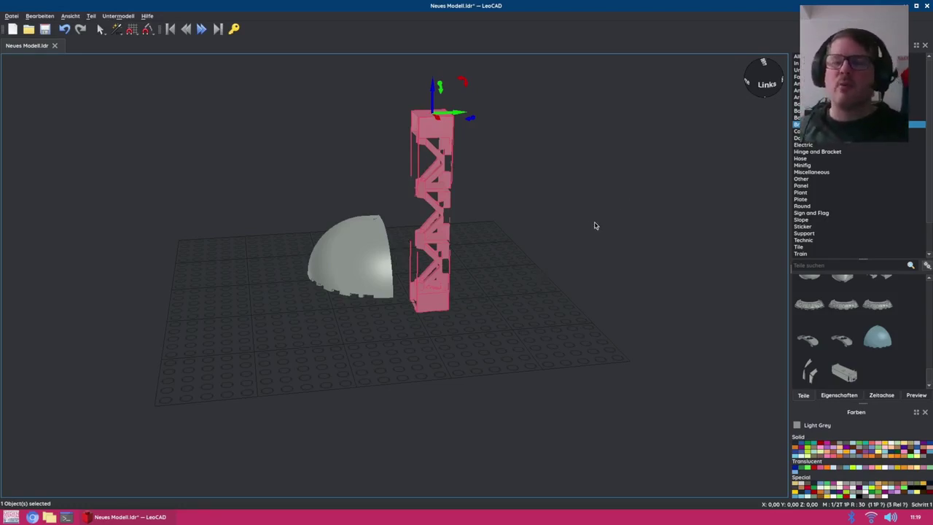
pyautogui.click(928, 5)
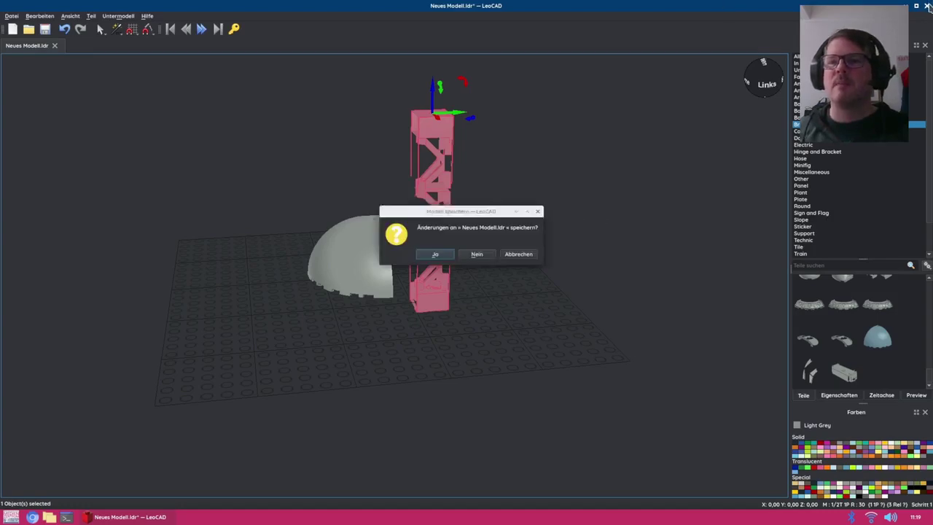
pyautogui.click(475, 257)
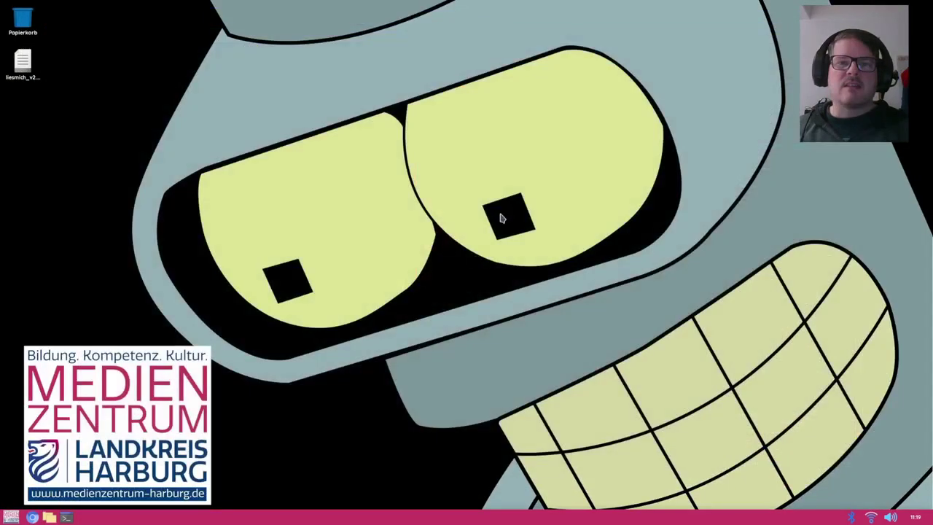
# Start LibreOffice Writer from the office applications and let it keep loading instead of forcing it to quit
pyautogui.click(10, 516)
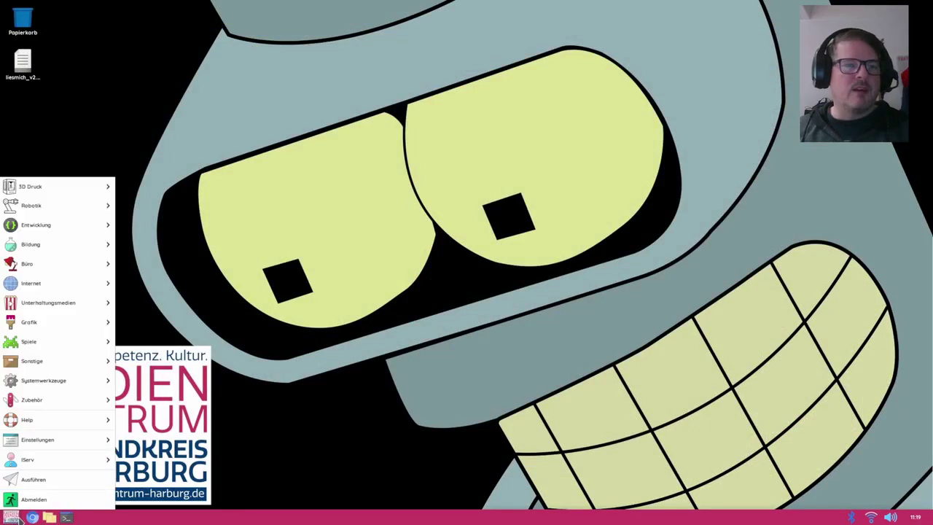
pyautogui.moveTo(65, 268)
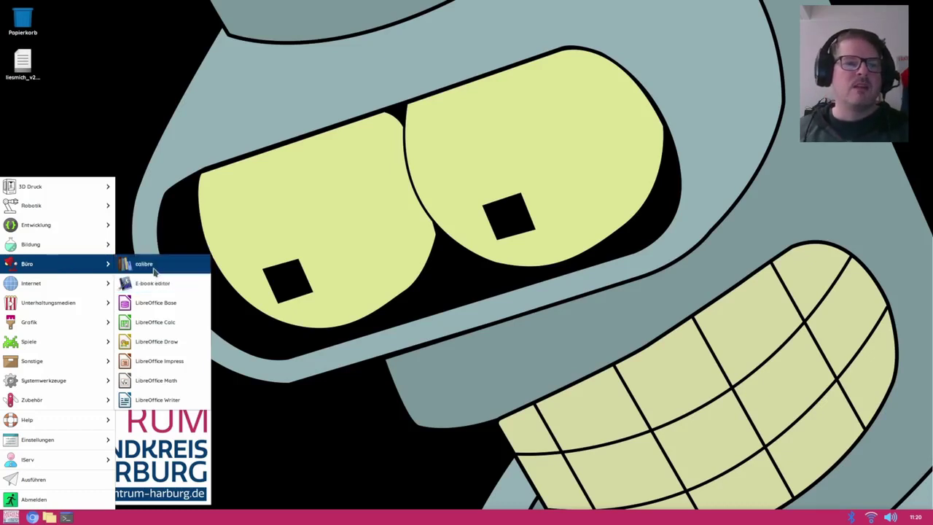
pyautogui.click(157, 400)
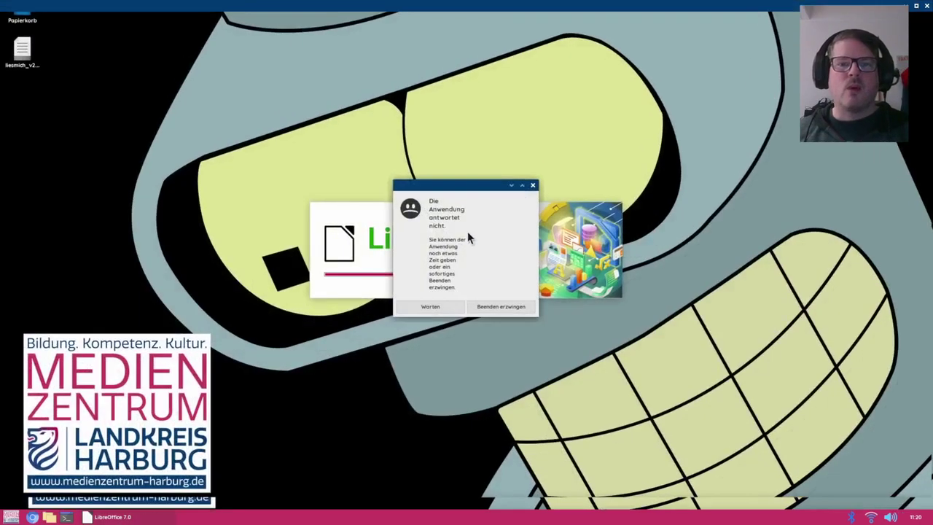
pyautogui.click(430, 306)
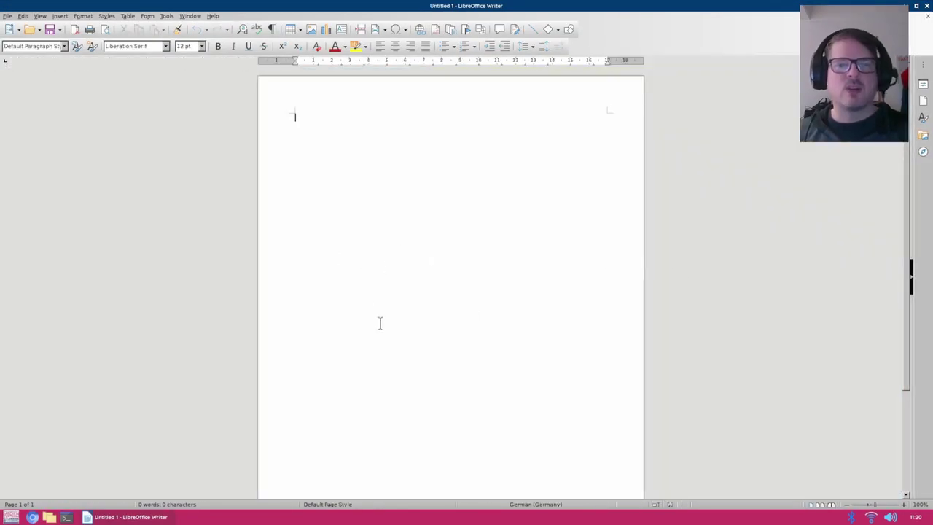
# View the LibreOffice version information, dismiss it, and close Writer
pyautogui.click(213, 15)
pyautogui.click(253, 153)
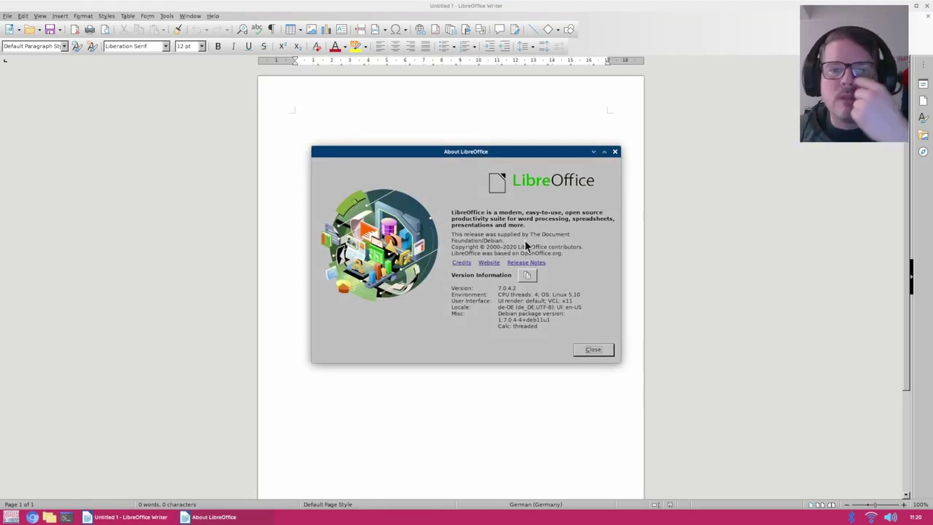
pyautogui.click(602, 354)
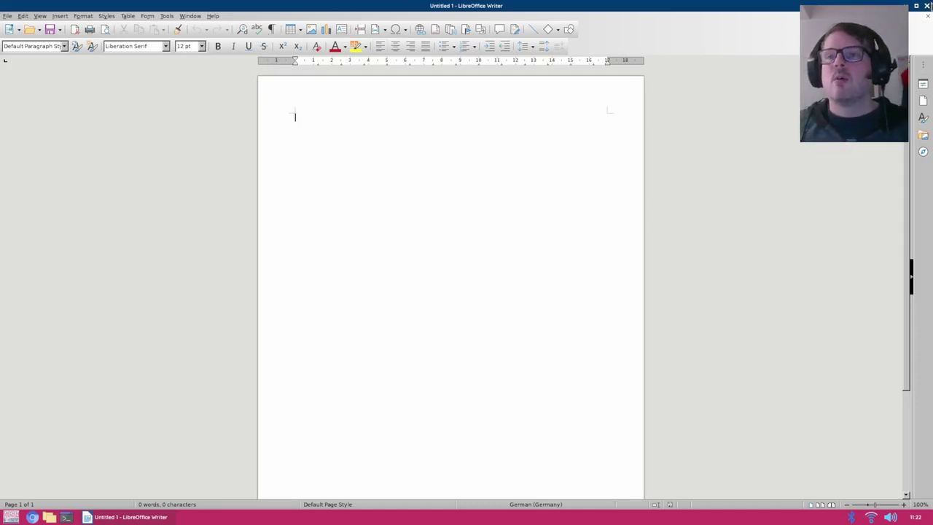
pyautogui.click(928, 6)
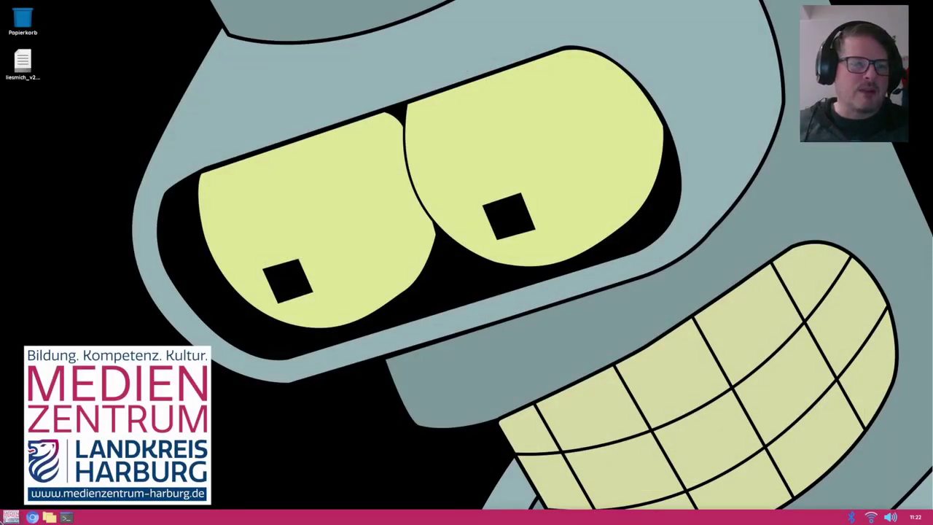
# Start the Chromium web browser from the Internet applications
pyautogui.click(9, 518)
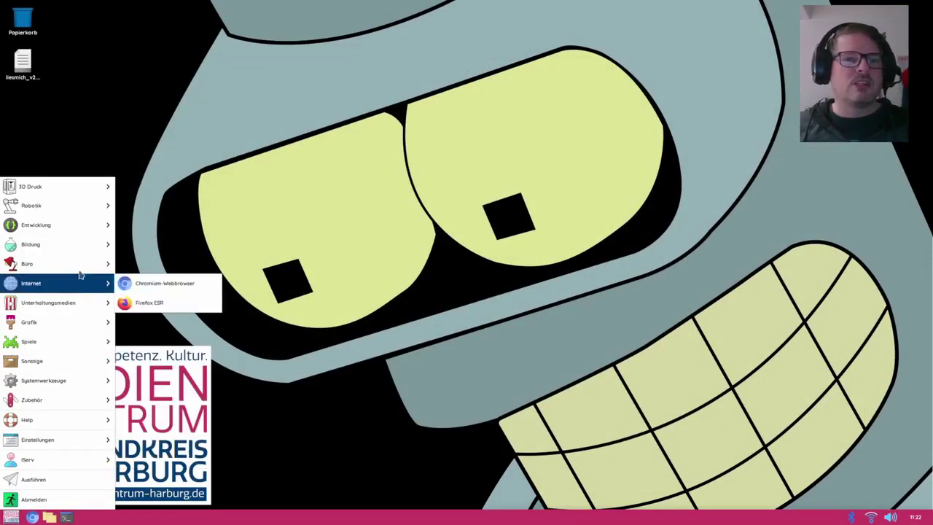
pyautogui.moveTo(80, 268)
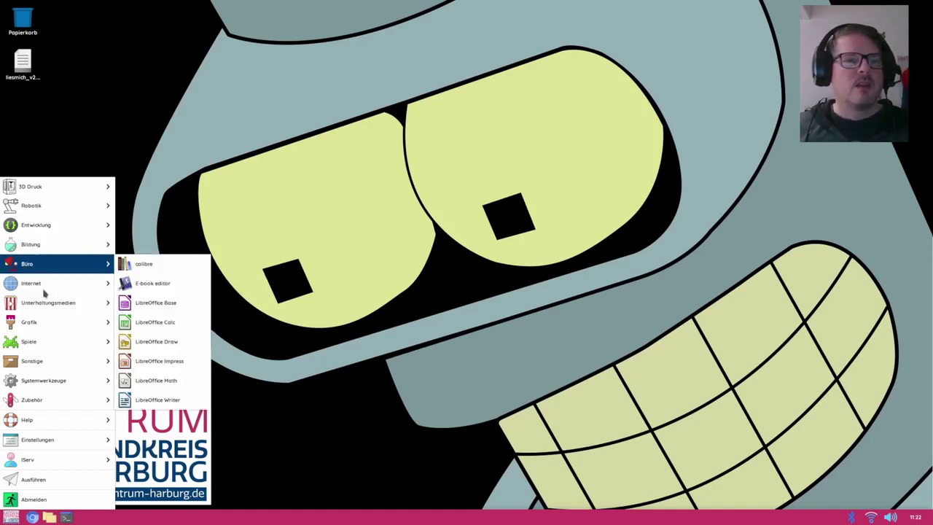
pyautogui.moveTo(34, 285)
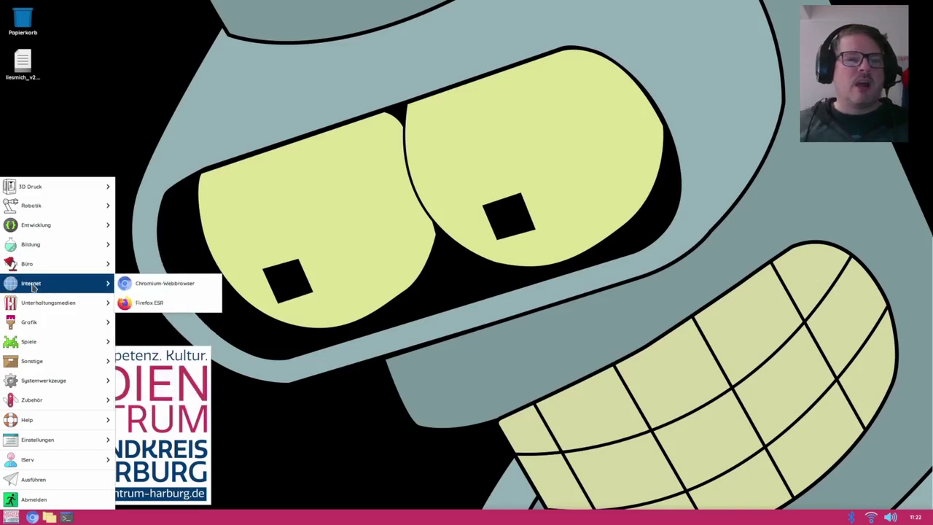
pyautogui.click(155, 284)
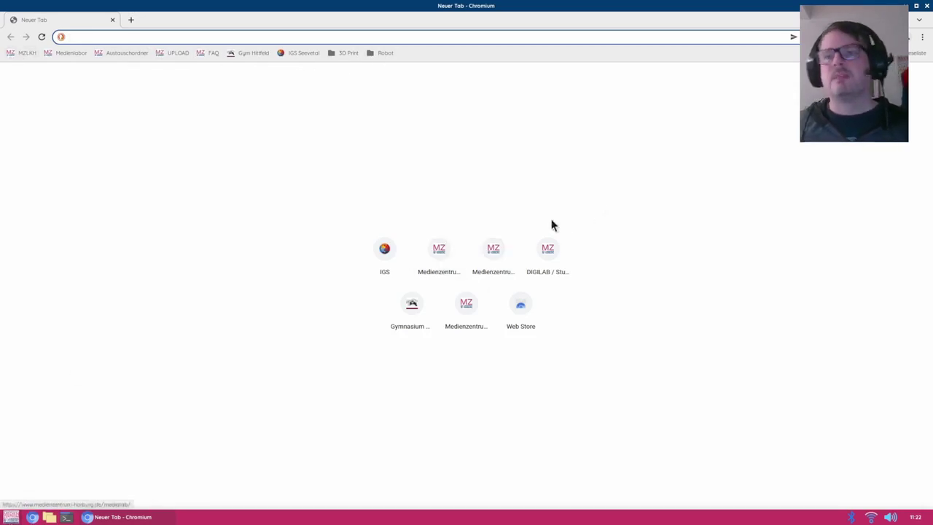
# Shrink the Chromium window clear of the screen edge to view its extensions, then maximize it again and close the browser
pyautogui.moveTo(473, 6); pyautogui.dragTo(455, 67)
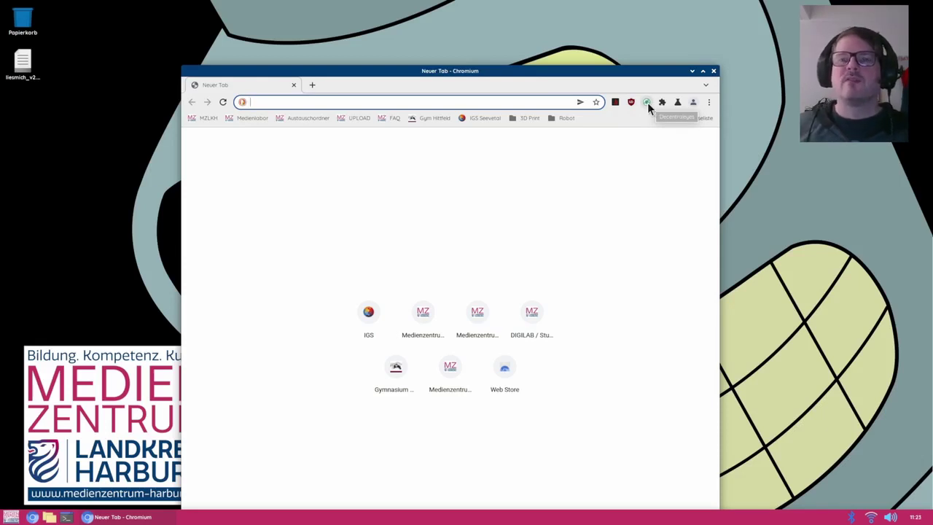
pyautogui.click(702, 71)
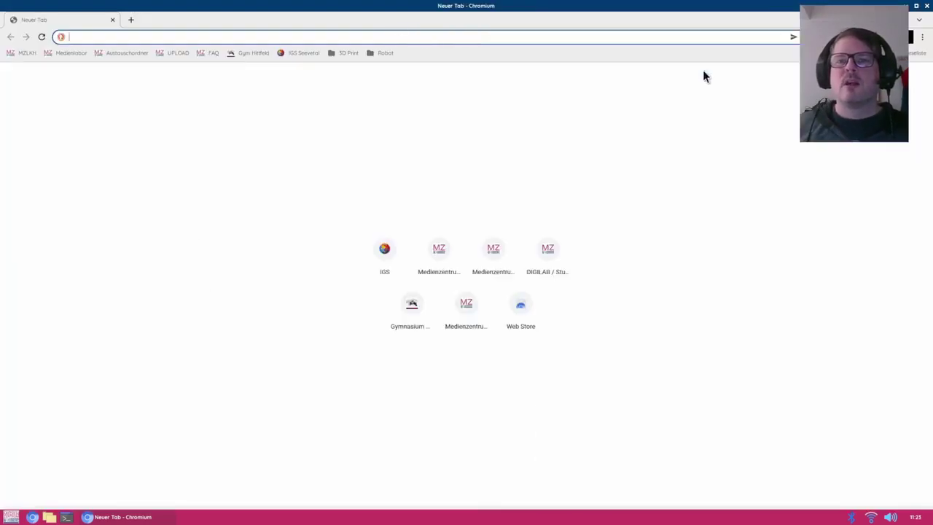
pyautogui.click(928, 6)
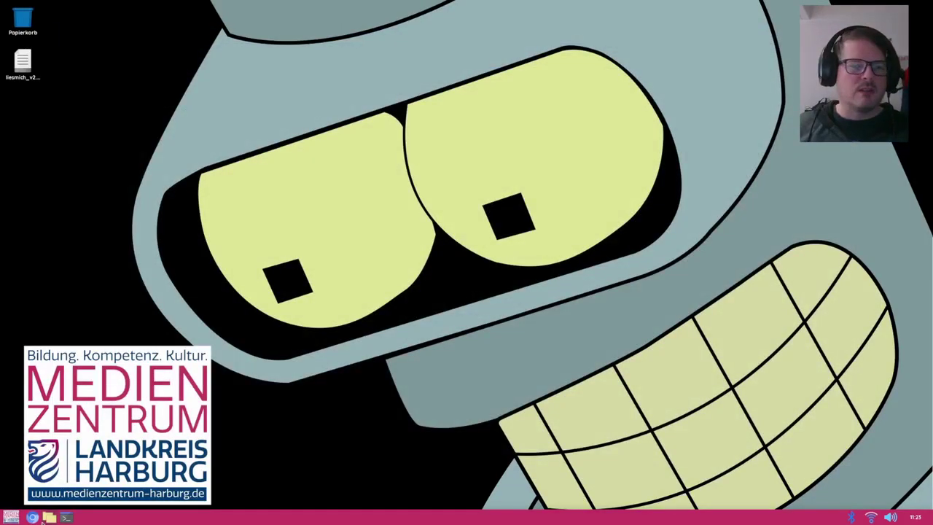
# Start MuseScore 2 from the entertainment media applications and close its Startcenter dialog without creating a score
pyautogui.click(3, 516)
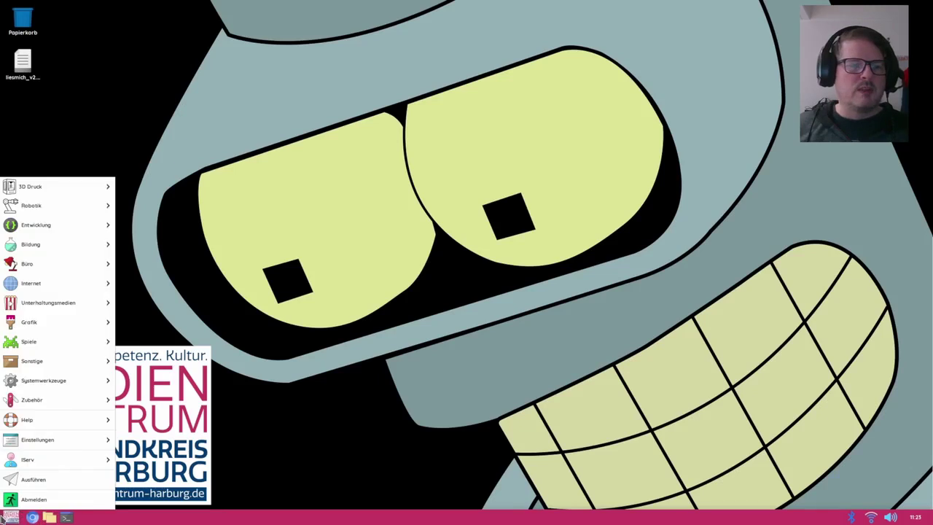
pyautogui.moveTo(56, 285)
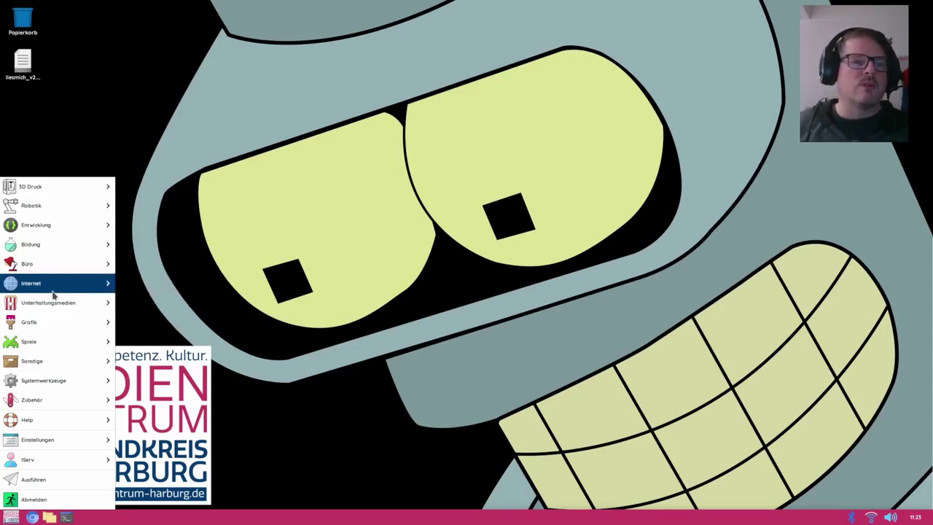
pyautogui.moveTo(55, 306)
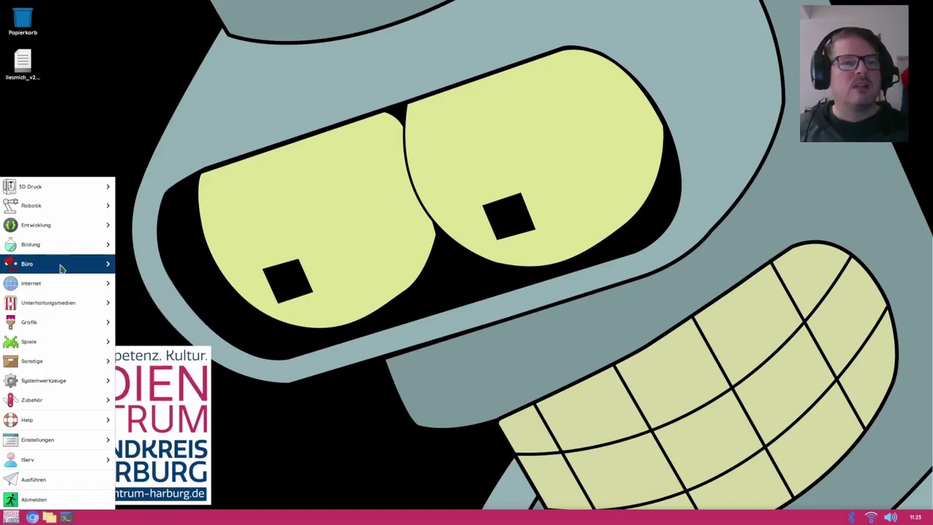
pyautogui.moveTo(73, 264)
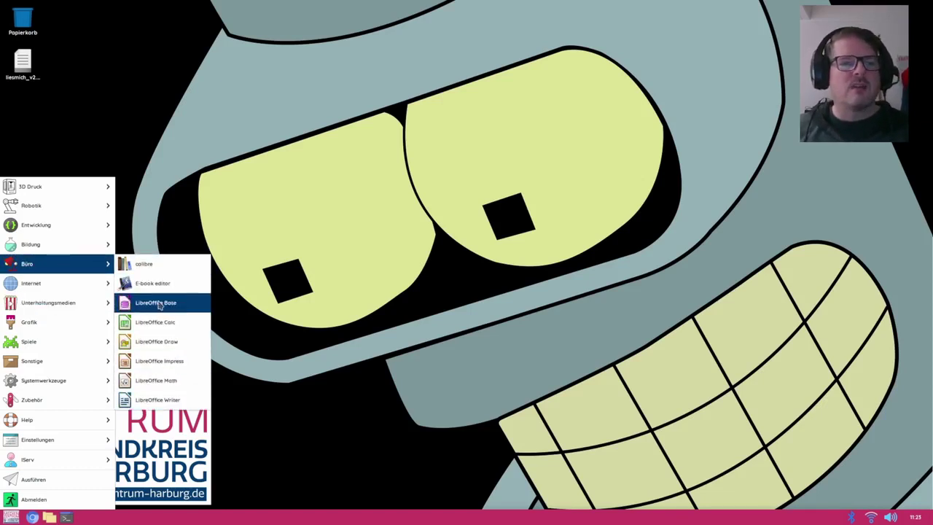
pyautogui.moveTo(27, 310)
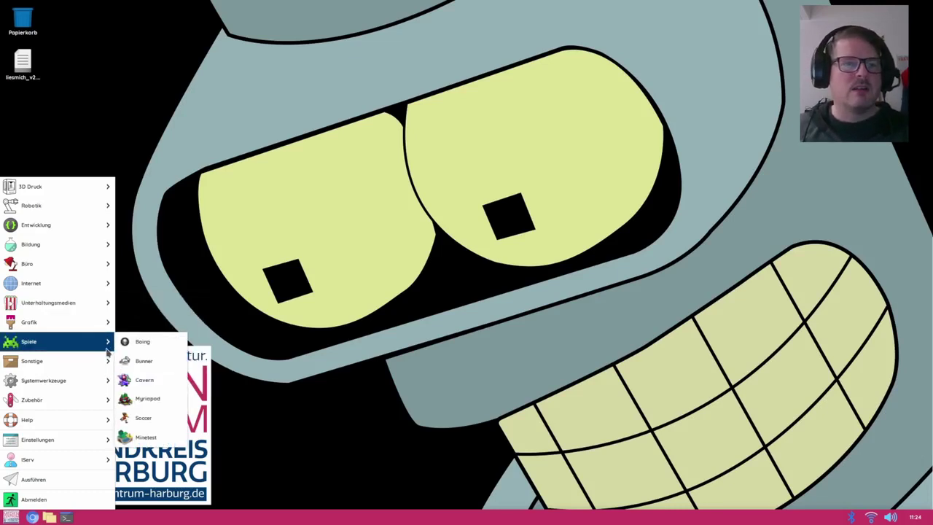
pyautogui.moveTo(73, 322)
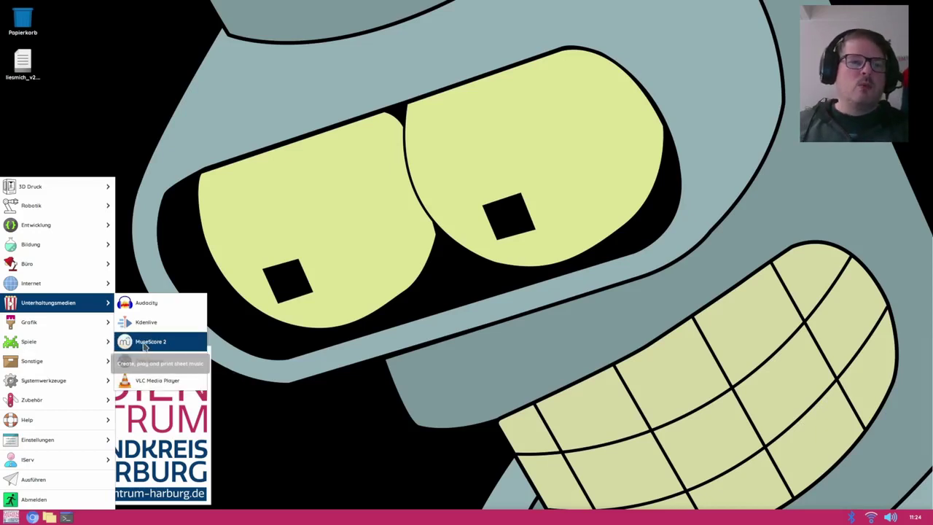
pyautogui.click(145, 347)
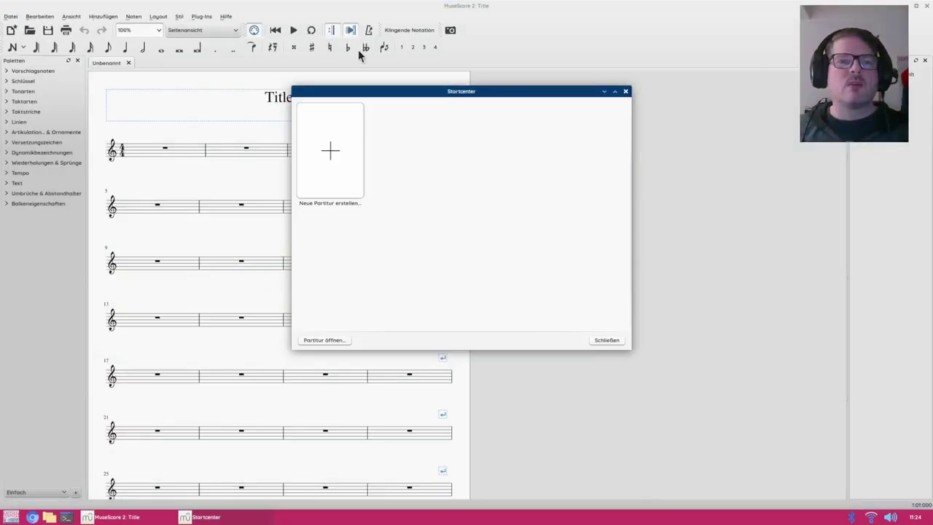
pyautogui.moveTo(360, 95); pyautogui.dragTo(542, 162)
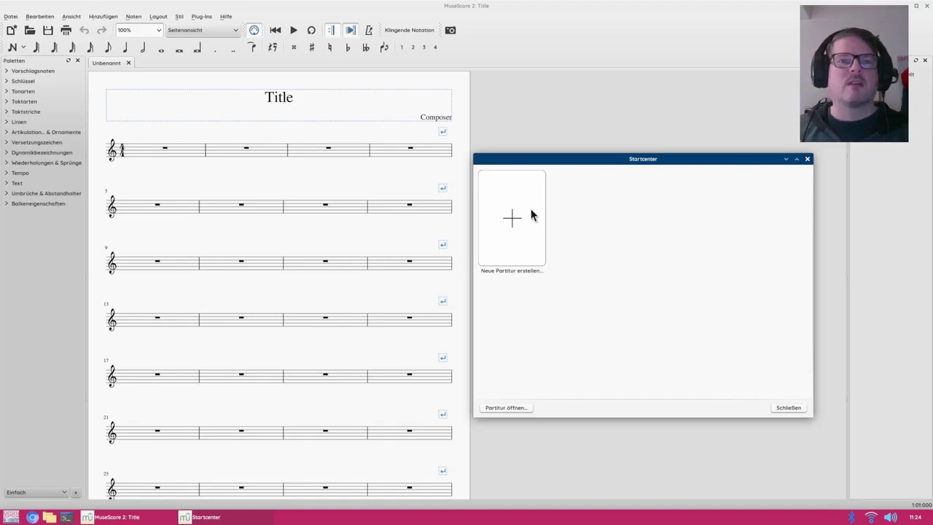
pyautogui.click(789, 407)
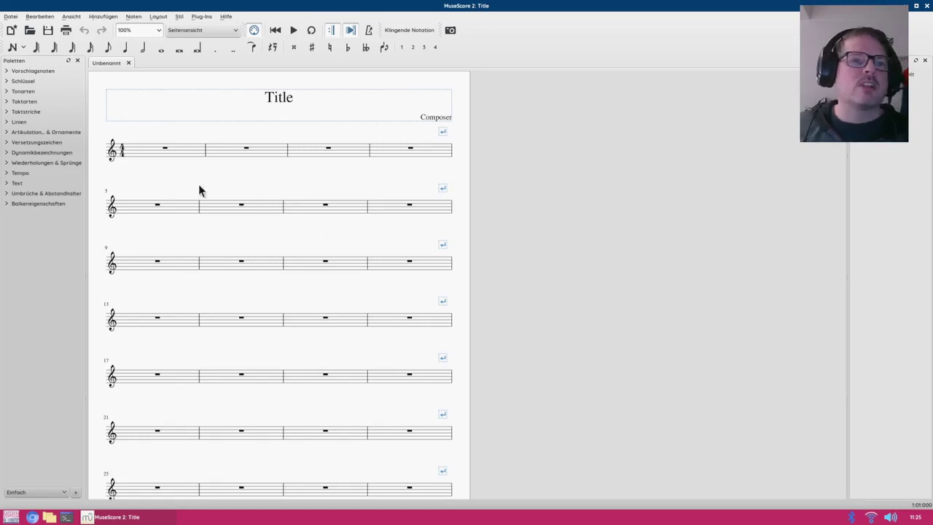
# Look through the empty staves of the untitled score and close MuseScore
pyautogui.scroll(-5, 200, 188)
pyautogui.scroll(5, 200, 188)
pyautogui.scroll(1, 200, 188)
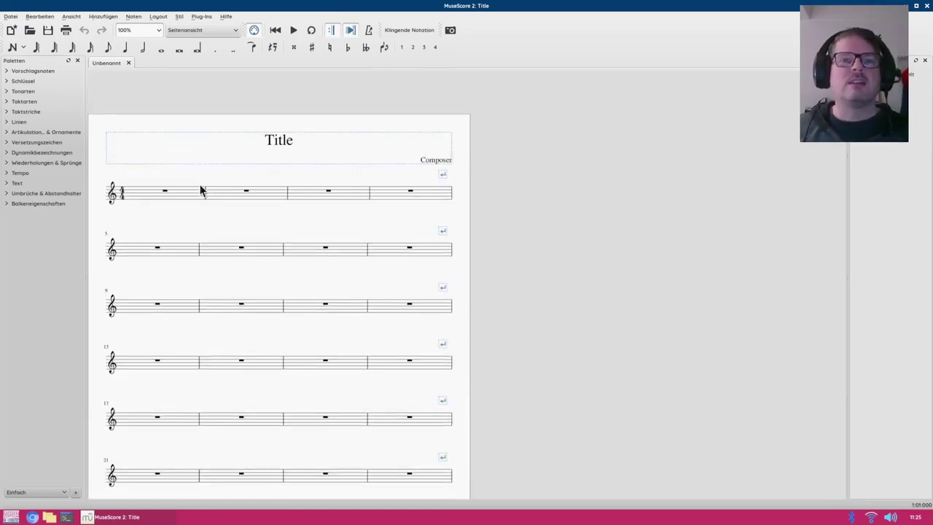
pyautogui.scroll(-1, 200, 187)
pyautogui.scroll(-1, 200, 187)
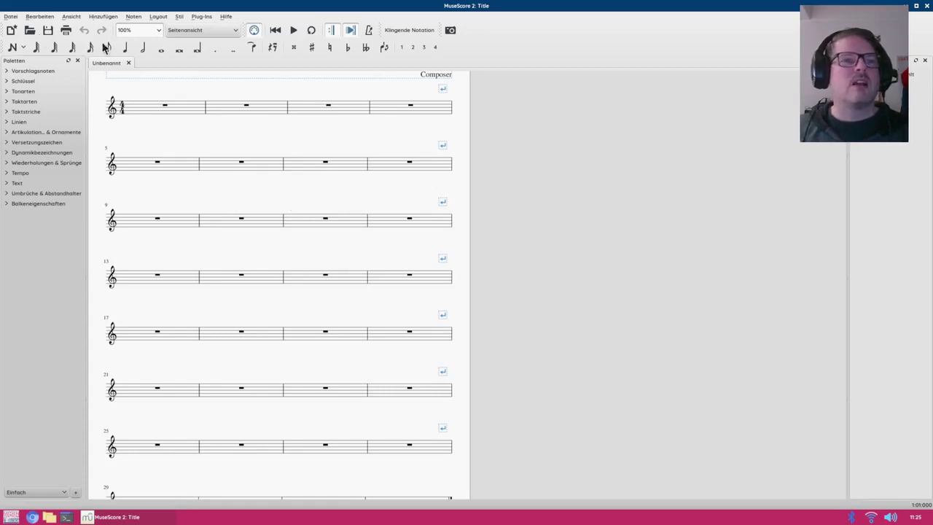
pyautogui.scroll(2, 244, 140)
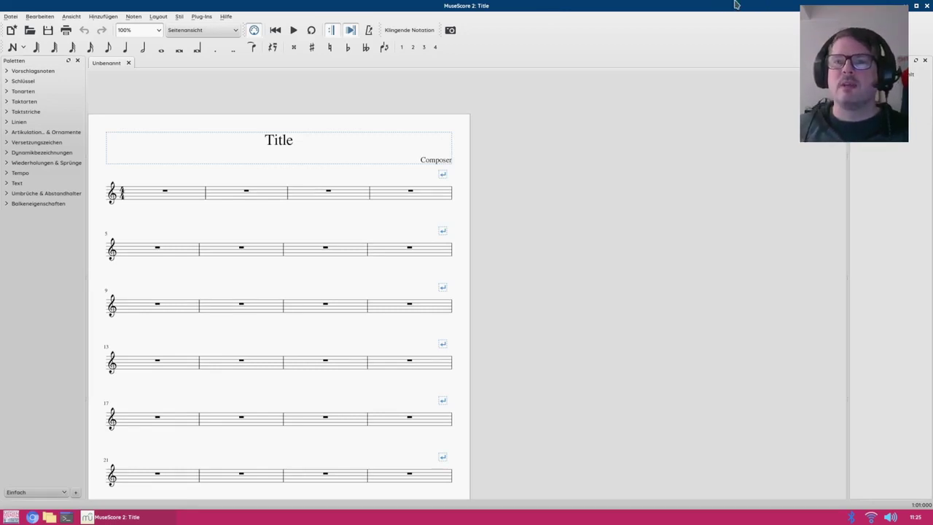
pyautogui.click(928, 7)
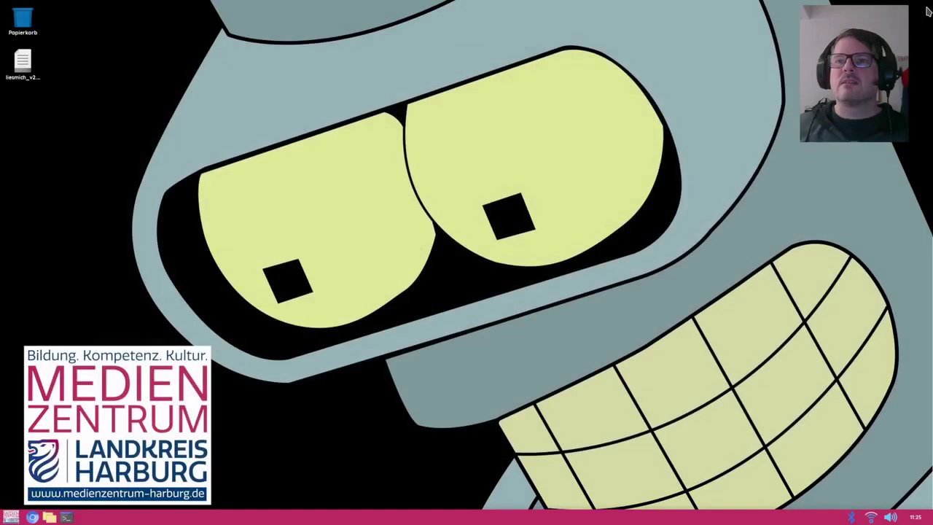
# Open the Kdenlive video editor to view its empty project, then quit it
pyautogui.click(10, 517)
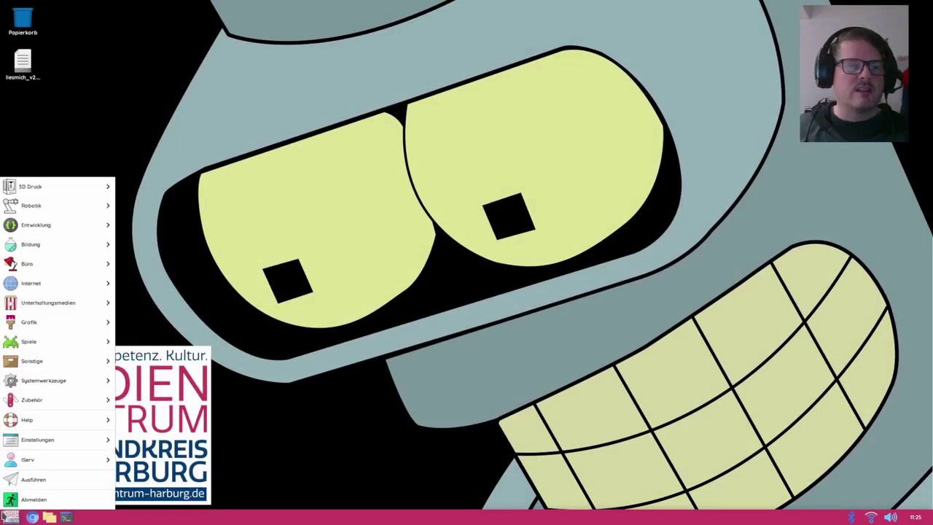
pyautogui.moveTo(14, 306)
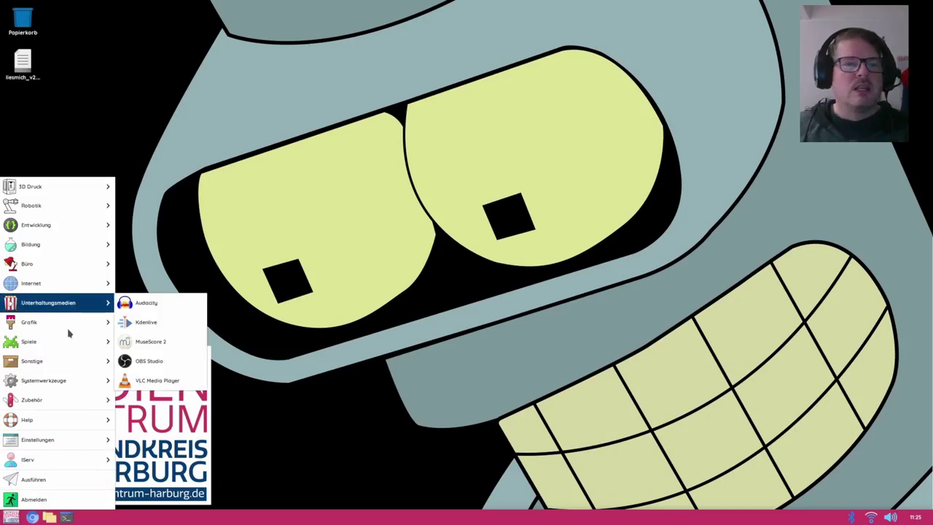
pyautogui.click(154, 324)
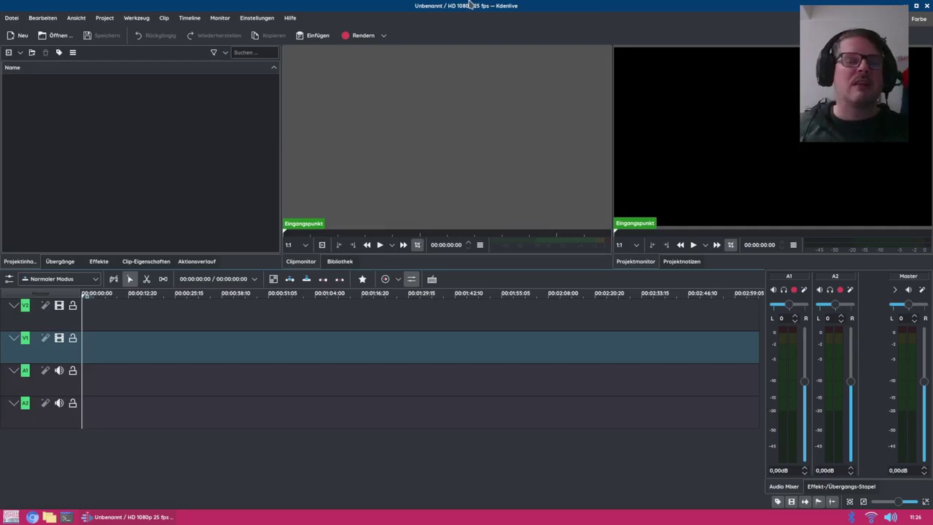
pyautogui.click(9, 19)
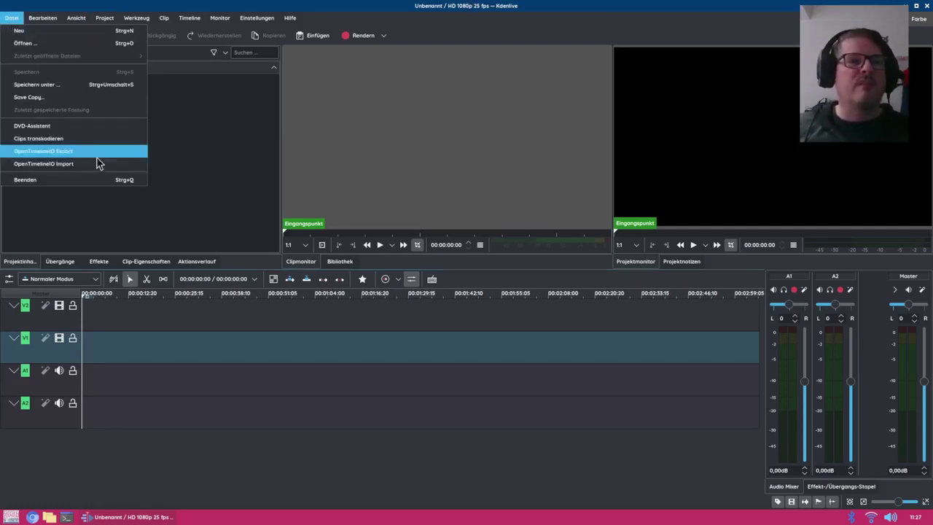
pyautogui.click(87, 180)
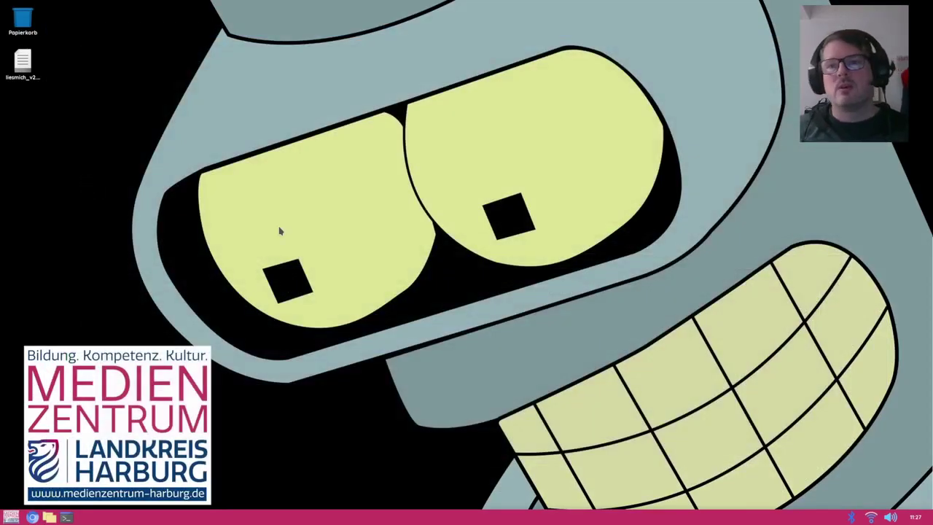
pyautogui.moveTo(115, 105); pyautogui.dragTo(5, 16)
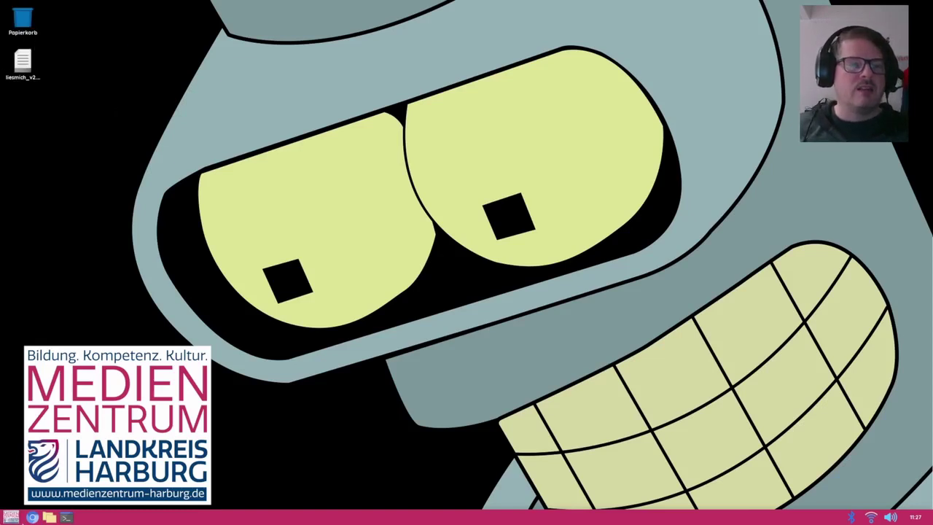
# Start Audacity from the entertainment media applications
pyautogui.click(10, 517)
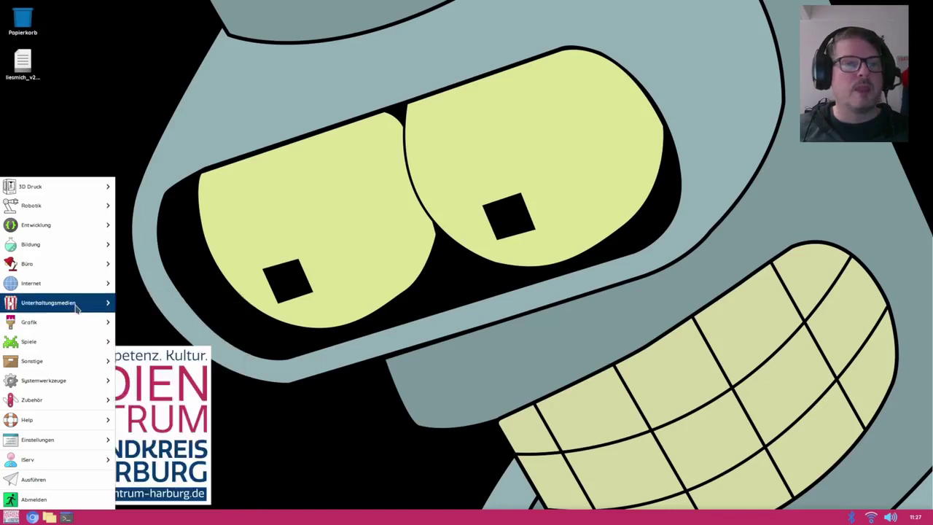
pyautogui.moveTo(76, 305)
pyautogui.click(181, 307)
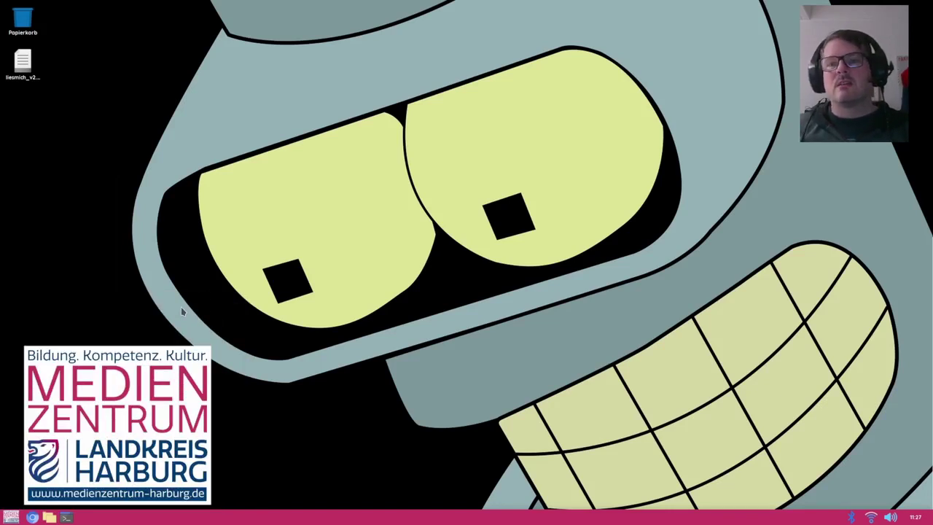
# Record a stereo test track of about 4 seconds in Audacity and stop the recording
pyautogui.rightClick(108, 334)
pyautogui.click(85, 329)
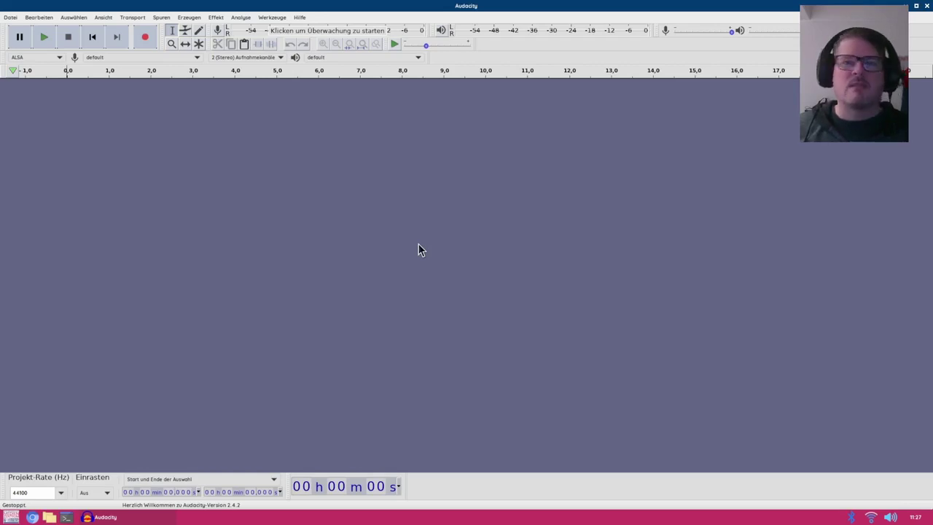
pyautogui.click(148, 37)
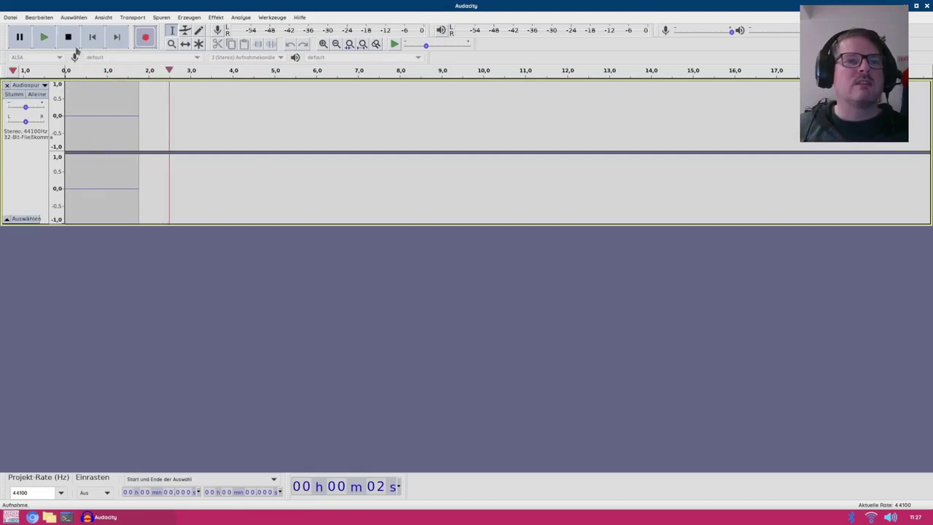
pyautogui.click(68, 37)
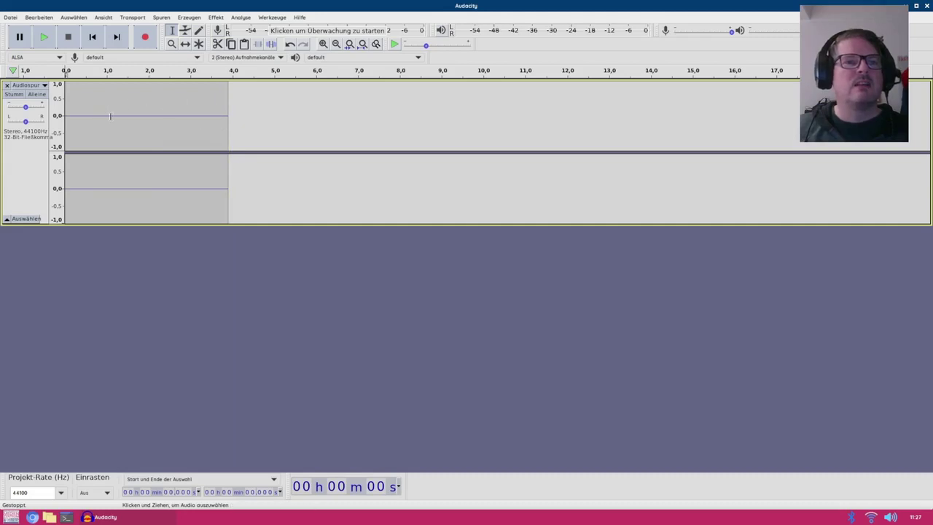
# Select the section from about 0.95 to 2.64 seconds of the recording and look through the available effects
pyautogui.moveTo(105, 116); pyautogui.dragTo(174, 117)
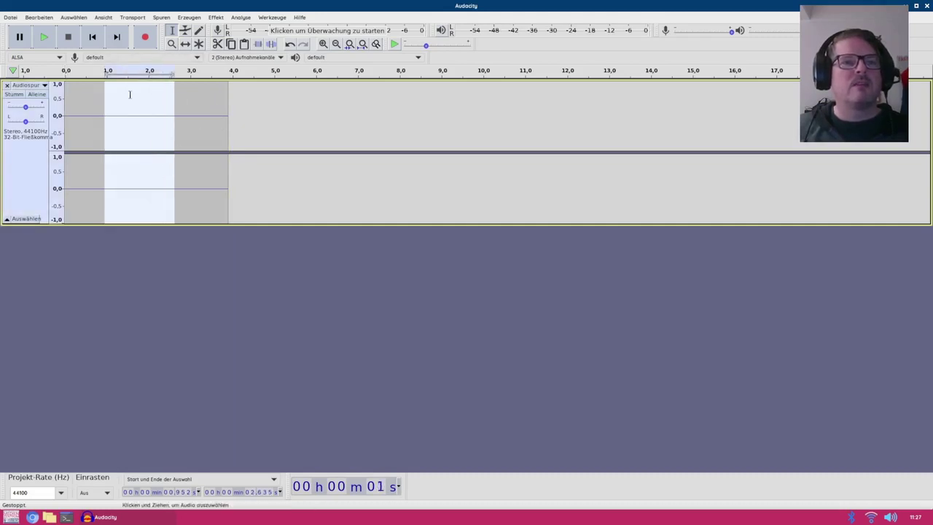
pyautogui.click(184, 30)
pyautogui.click(173, 31)
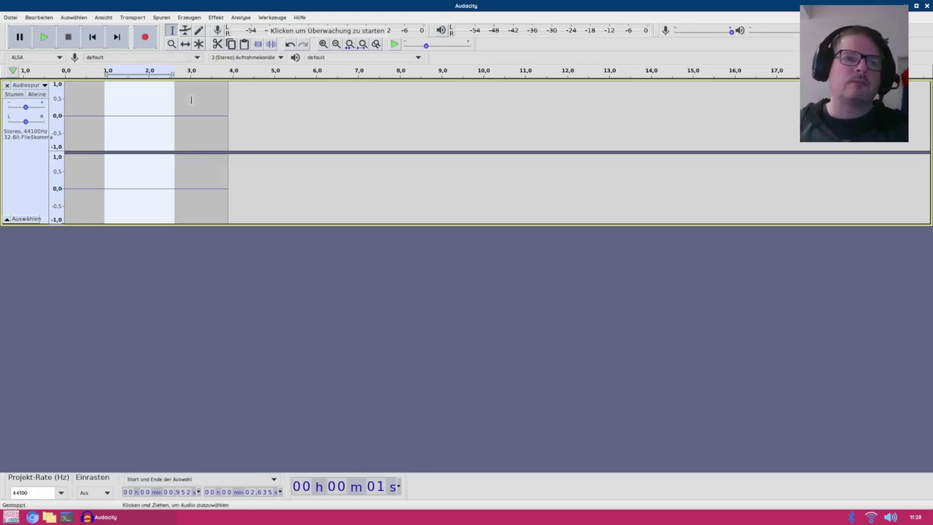
pyautogui.click(214, 18)
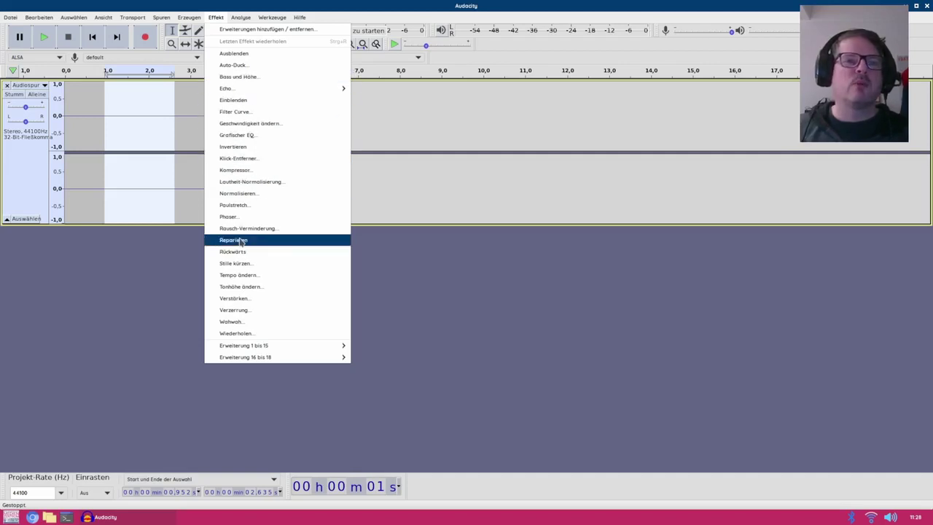
pyautogui.click(120, 249)
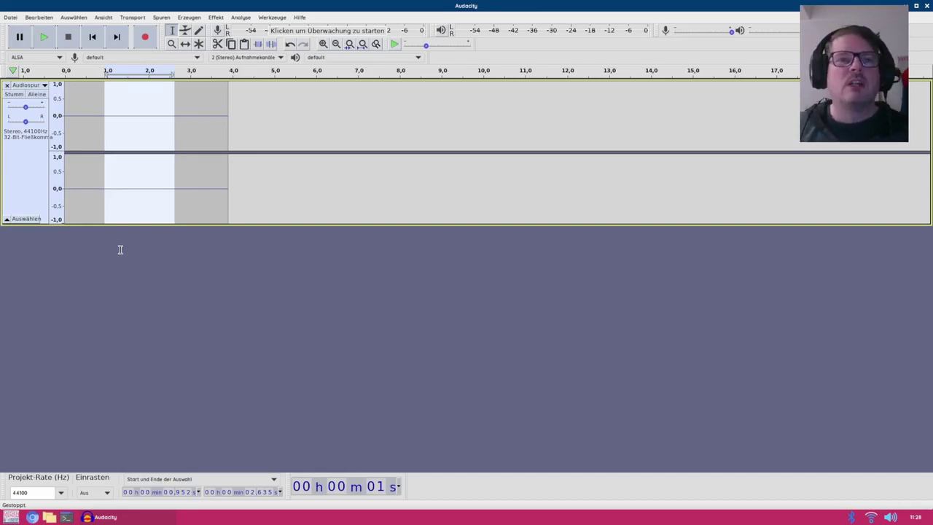
# Mark and unmark another section of about one second in the recording and close Audacity without saving the project
pyautogui.click(136, 191)
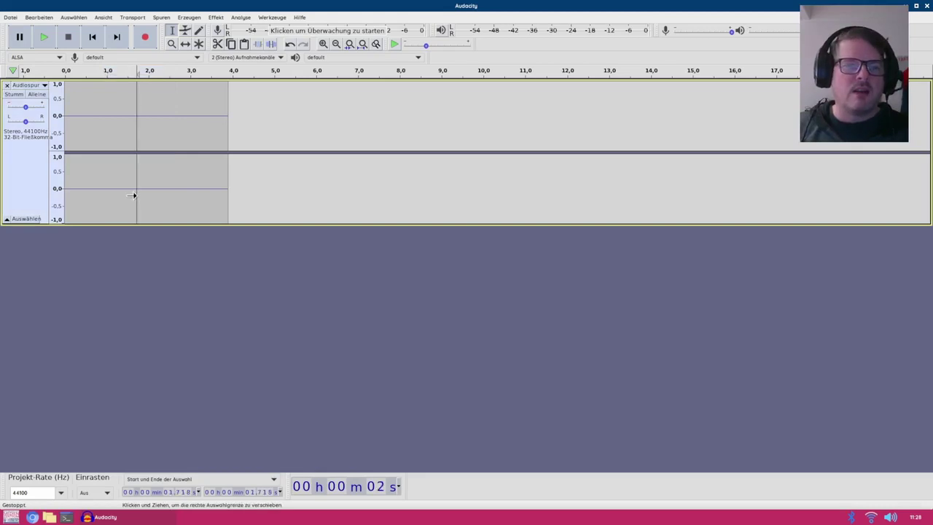
pyautogui.moveTo(119, 192); pyautogui.dragTo(160, 194)
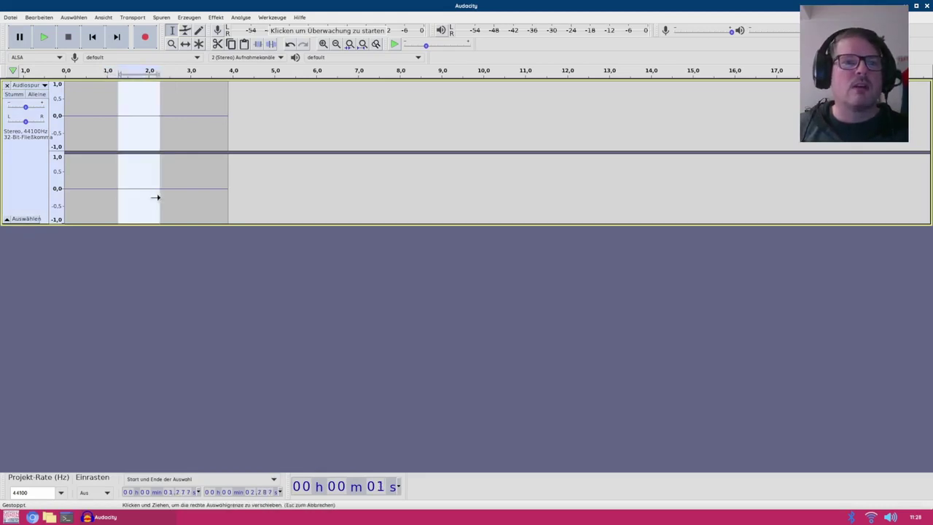
pyautogui.click(163, 199)
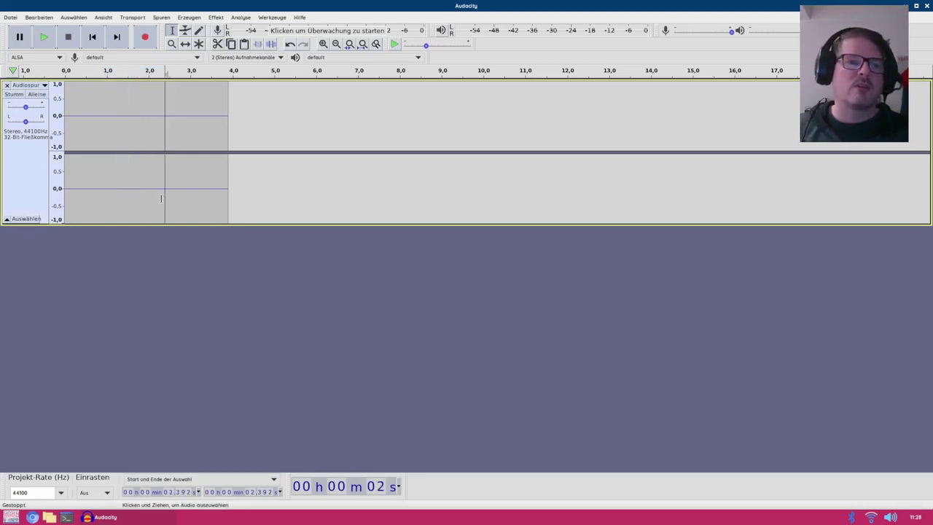
pyautogui.click(169, 200)
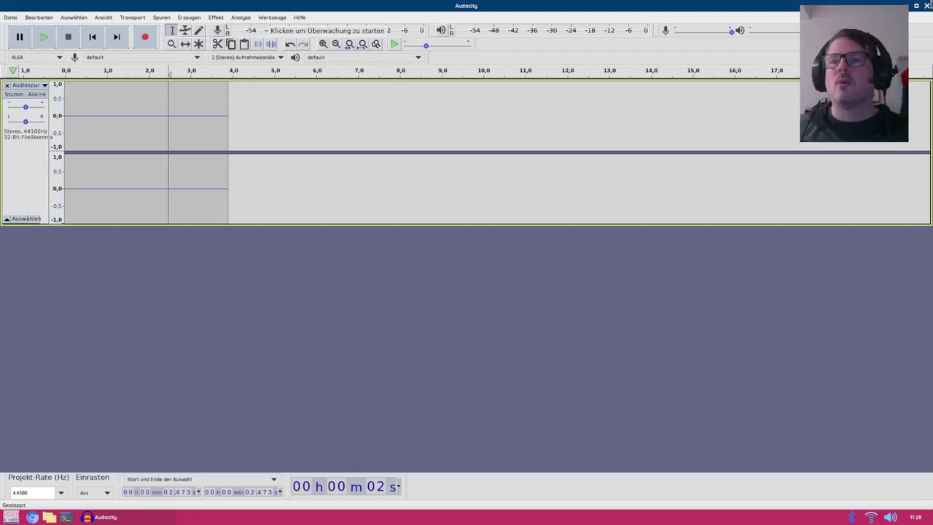
pyautogui.click(926, 7)
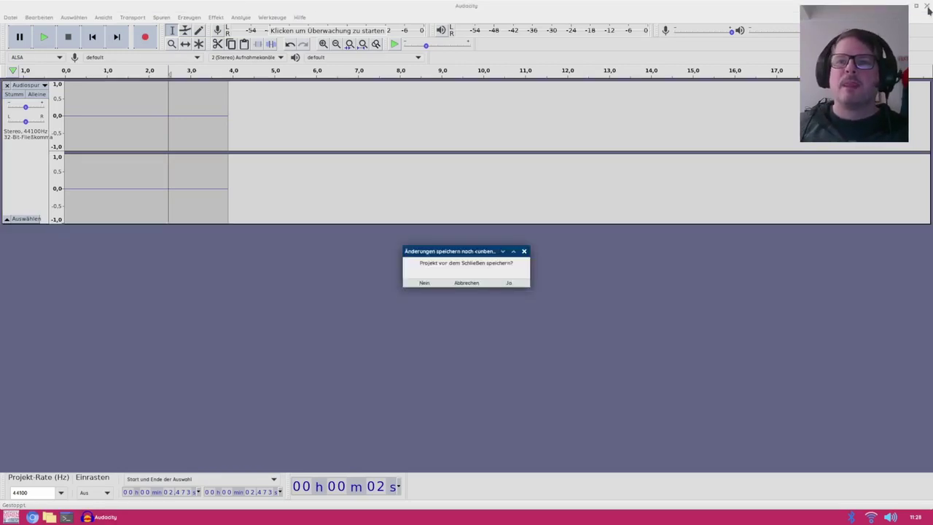
pyautogui.click(422, 284)
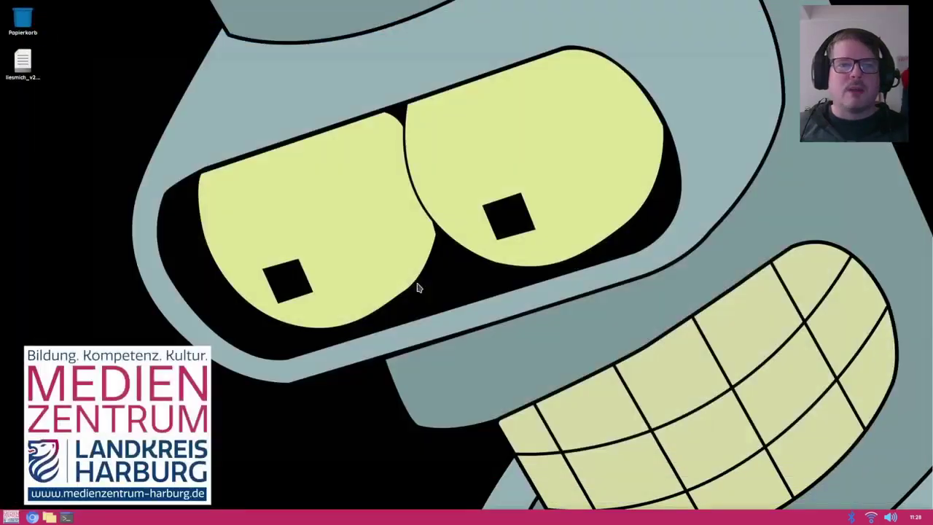
# Look through the list of installed graphics applications
pyautogui.click(10, 517)
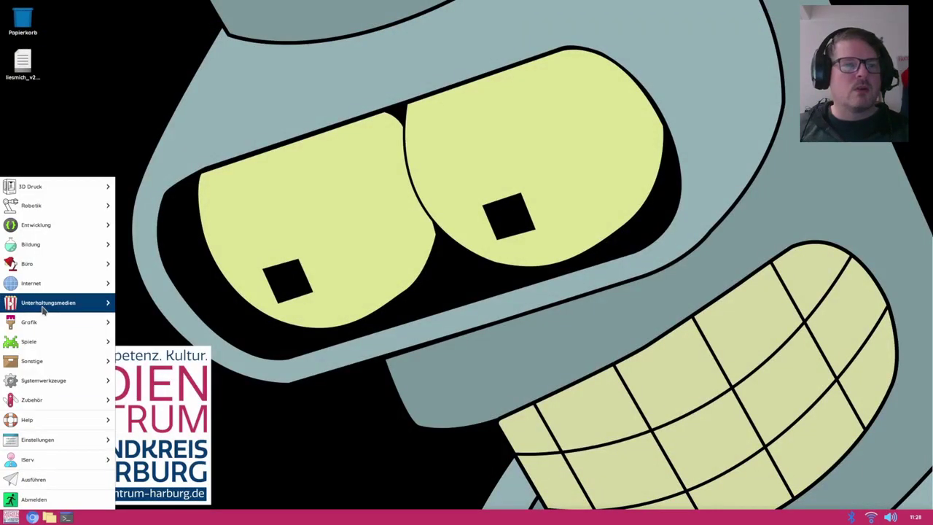
pyautogui.moveTo(47, 302)
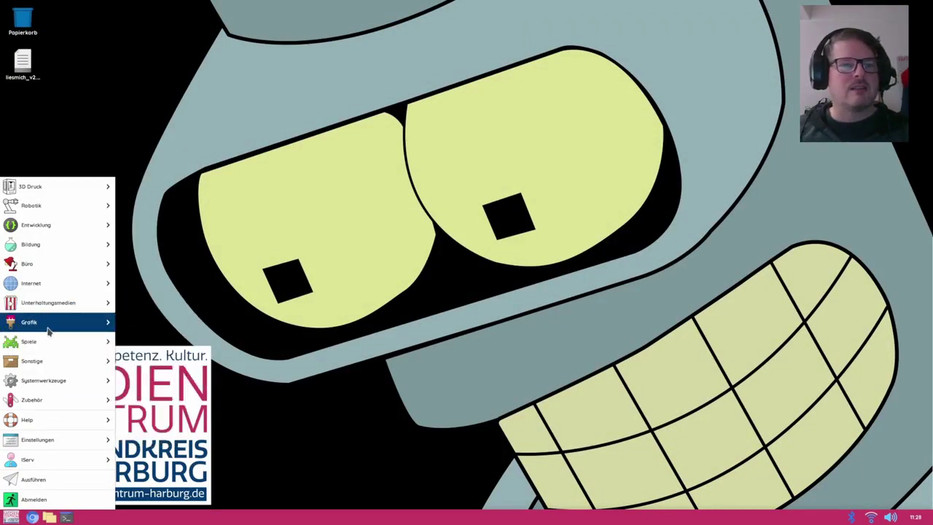
pyautogui.moveTo(50, 323)
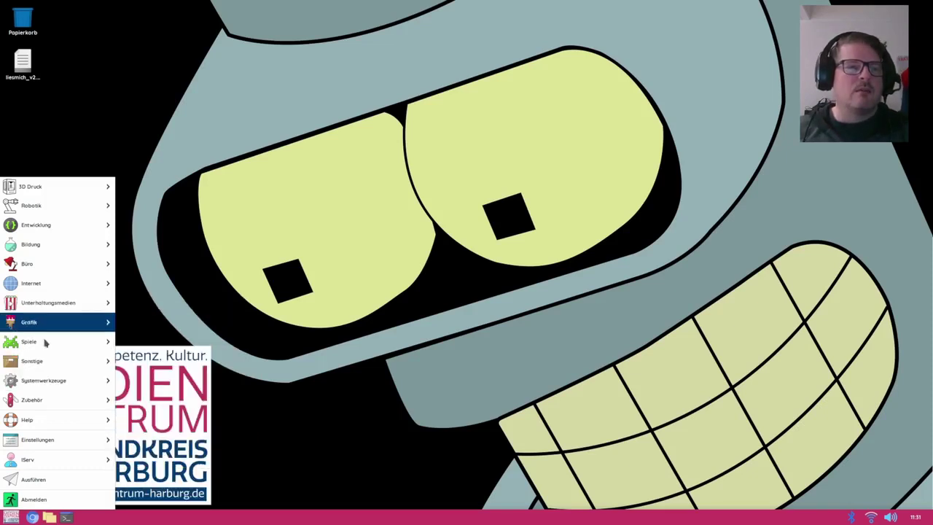
pyautogui.moveTo(47, 344)
pyautogui.moveTo(59, 315)
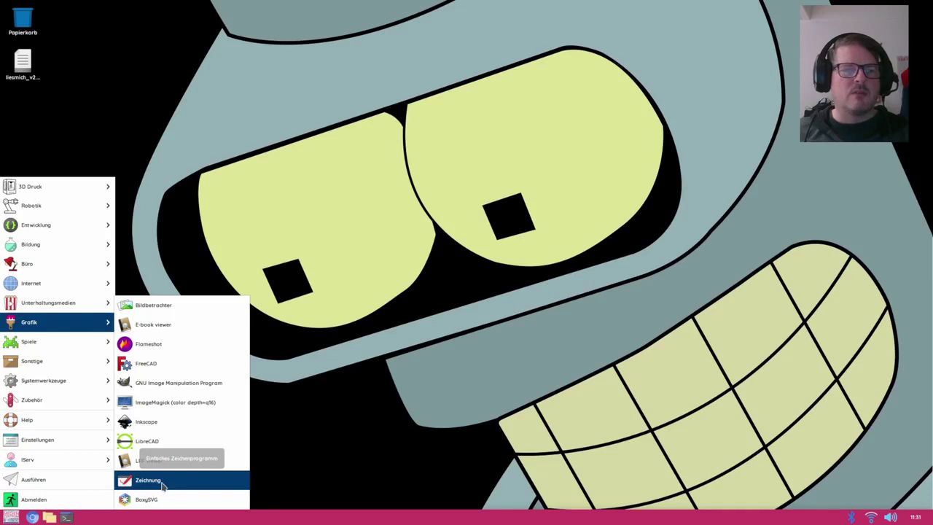
# Start Minetest from the installed games to view its start screen and close it
pyautogui.moveTo(44, 349)
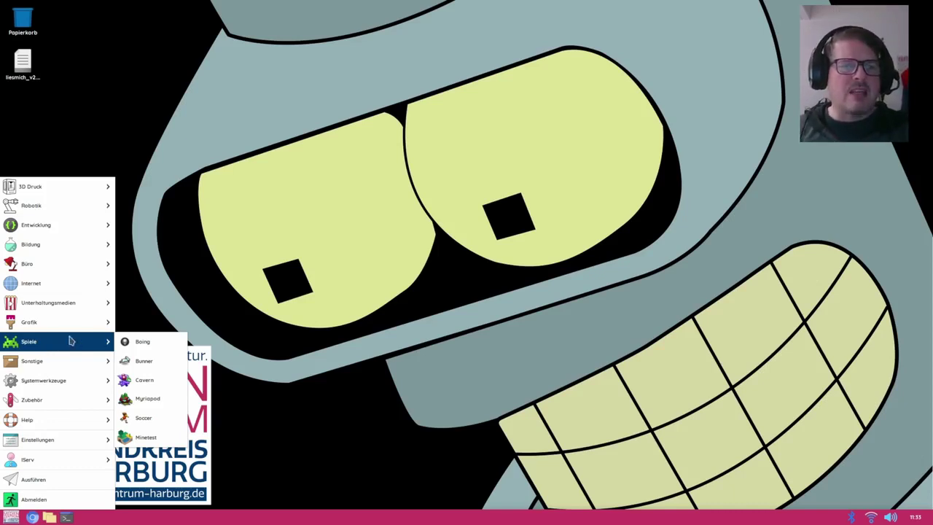
pyautogui.click(149, 438)
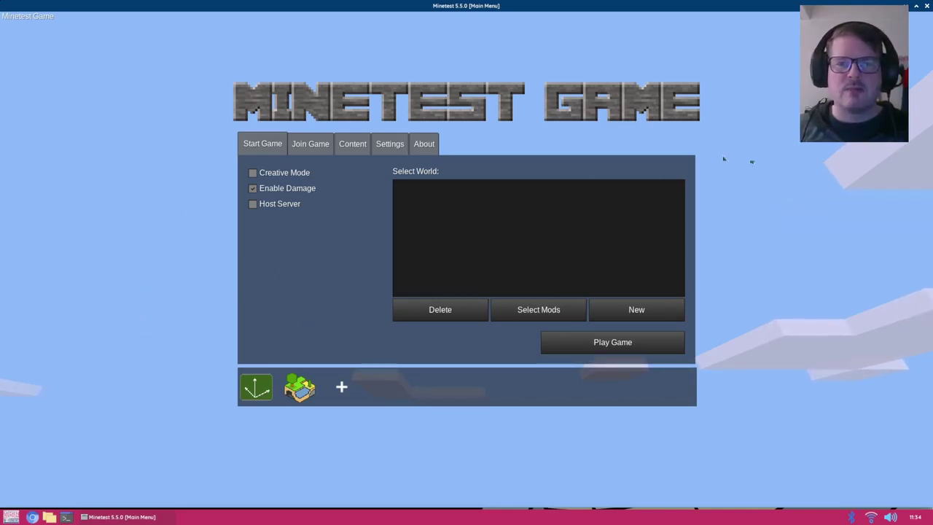
pyautogui.click(928, 5)
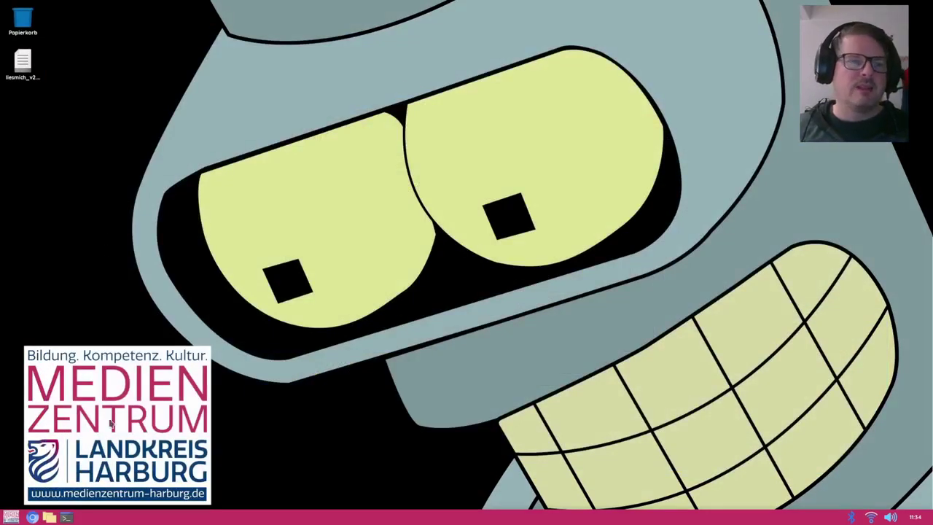
# Look over the system tools, miscellaneous and games application categories
pyautogui.click(21, 513)
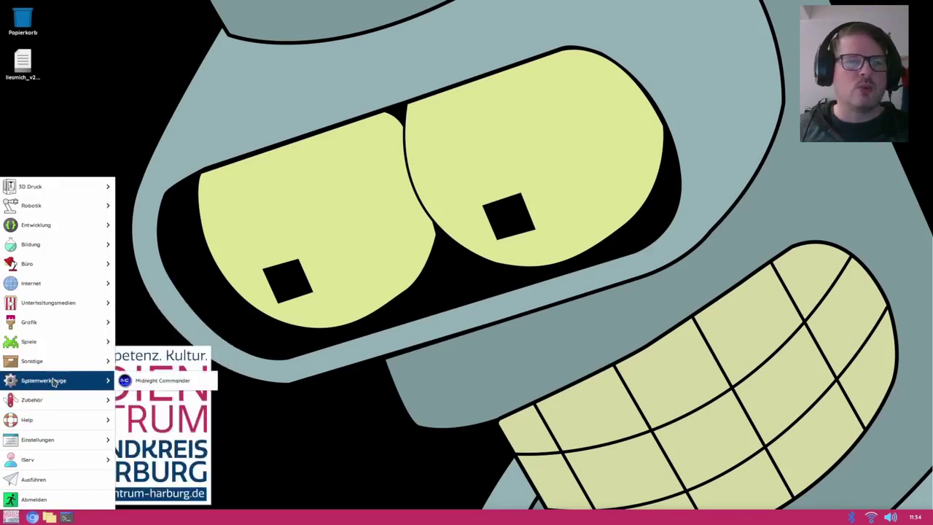
pyautogui.moveTo(52, 362)
pyautogui.moveTo(48, 346)
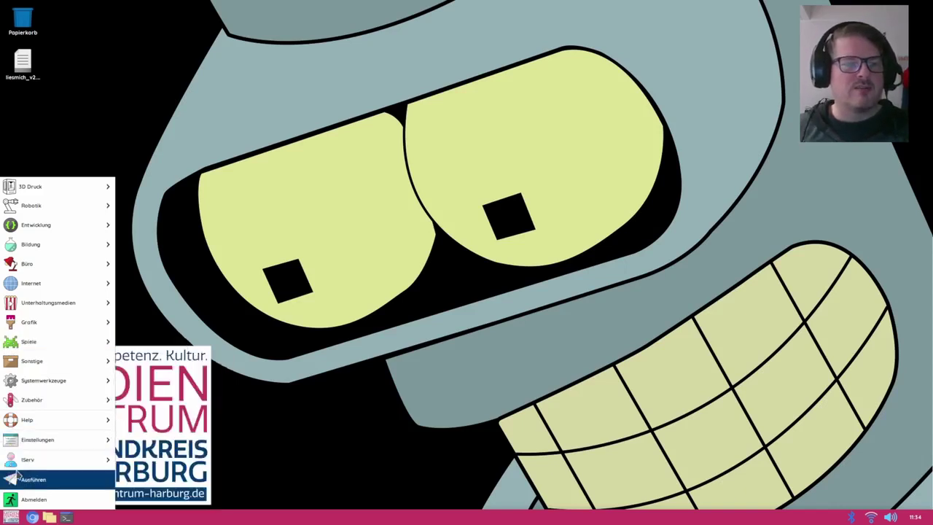
# Open the IServ IGS Seevetal network folder to view its login request, cancel without entering credentials and close the file window
pyautogui.moveTo(17, 467)
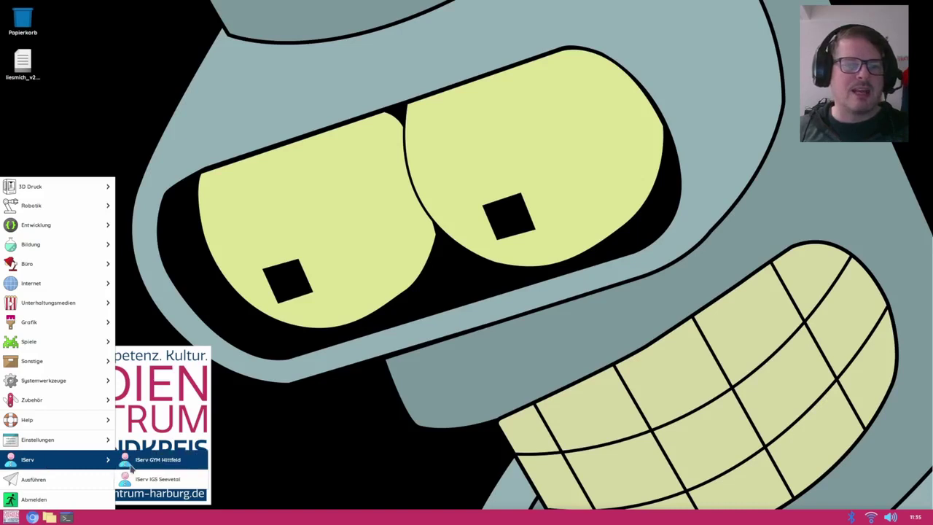
pyautogui.click(163, 479)
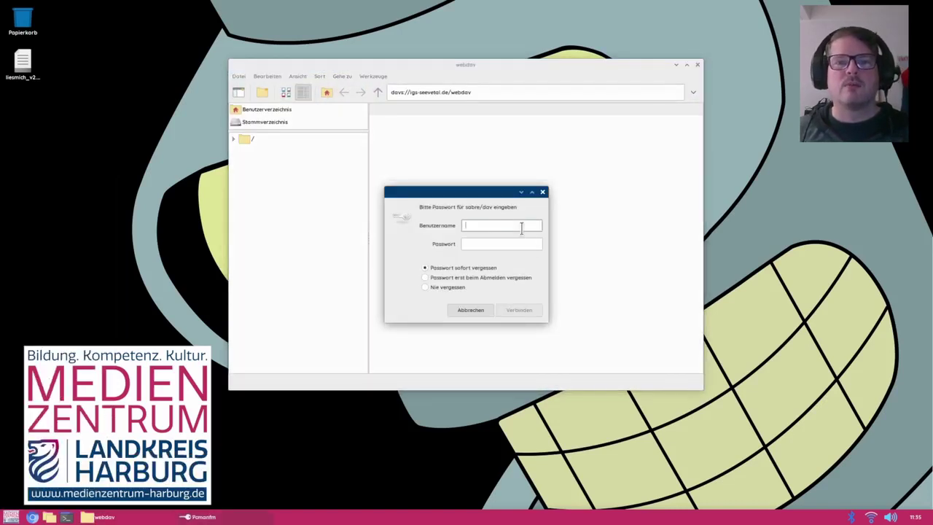
pyautogui.click(520, 225)
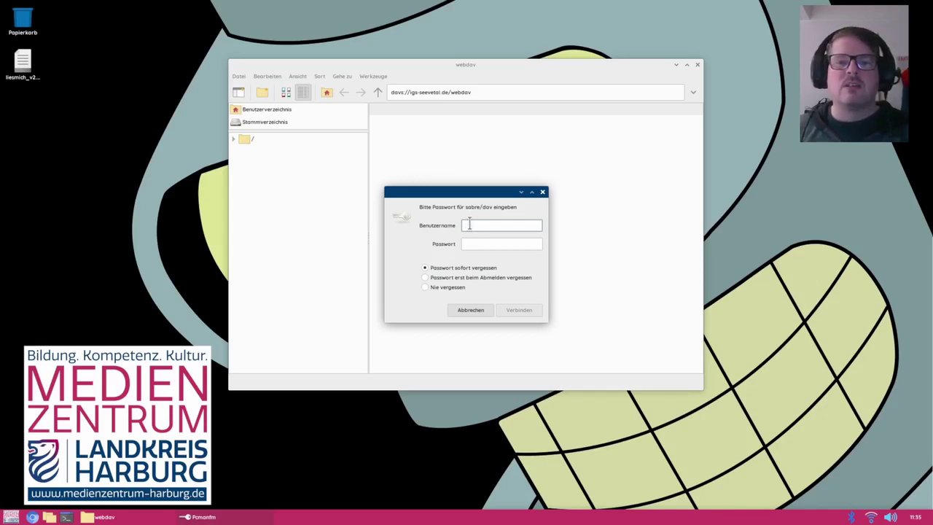
pyautogui.click(481, 316)
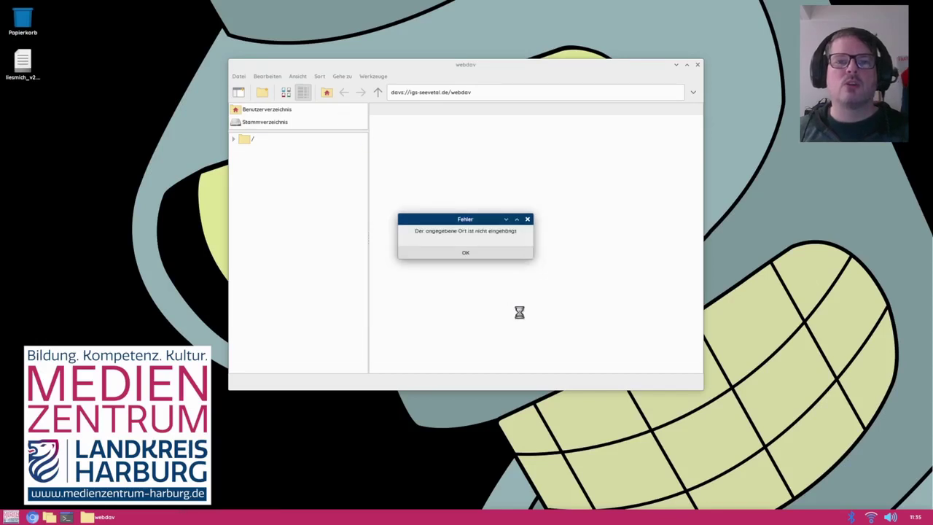
pyautogui.click(508, 255)
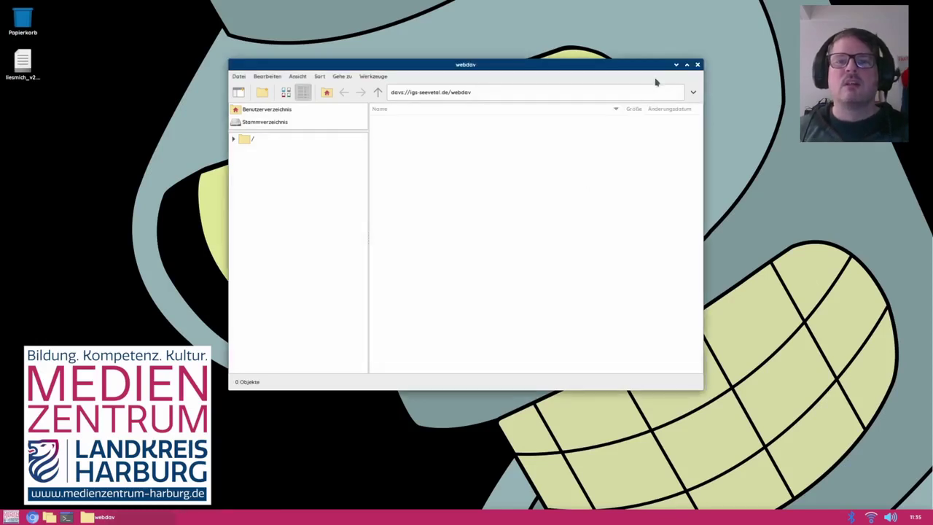
pyautogui.click(697, 64)
# Review the school connections listed under IServ without opening one
pyautogui.click(13, 516)
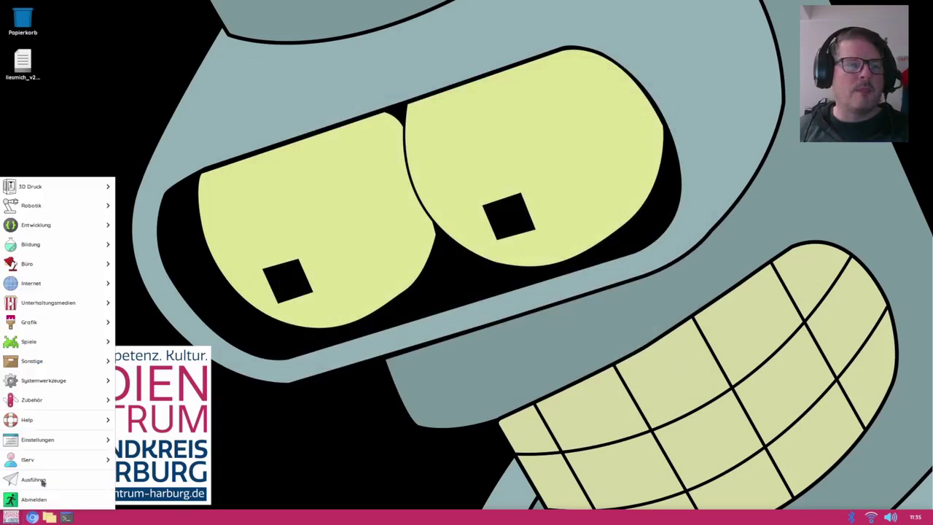
pyautogui.moveTo(55, 458)
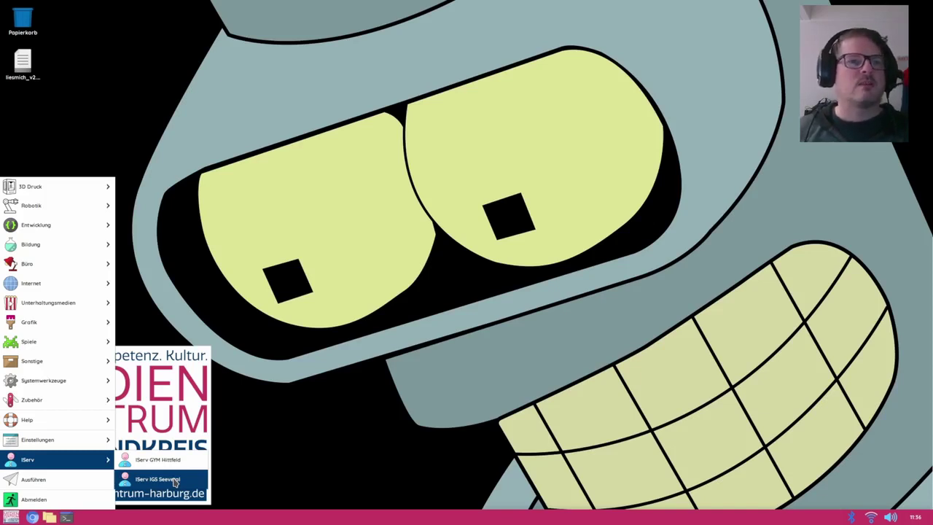
pyautogui.click(336, 361)
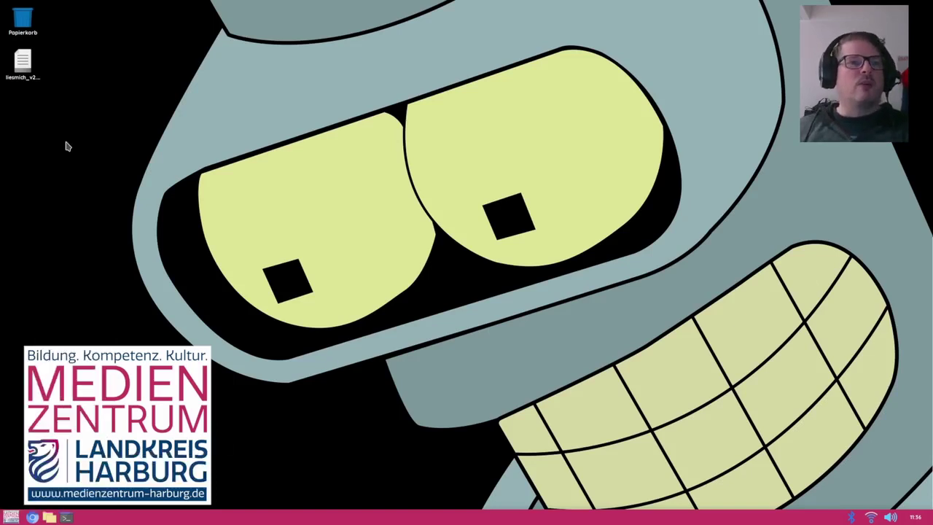
# Open the readme file liesmich_v2.00_rc1.txt from the desktop in Geany and maximize the editor window
pyautogui.moveTo(64, 139); pyautogui.dragTo(40, 45)
pyautogui.click(29, 70)
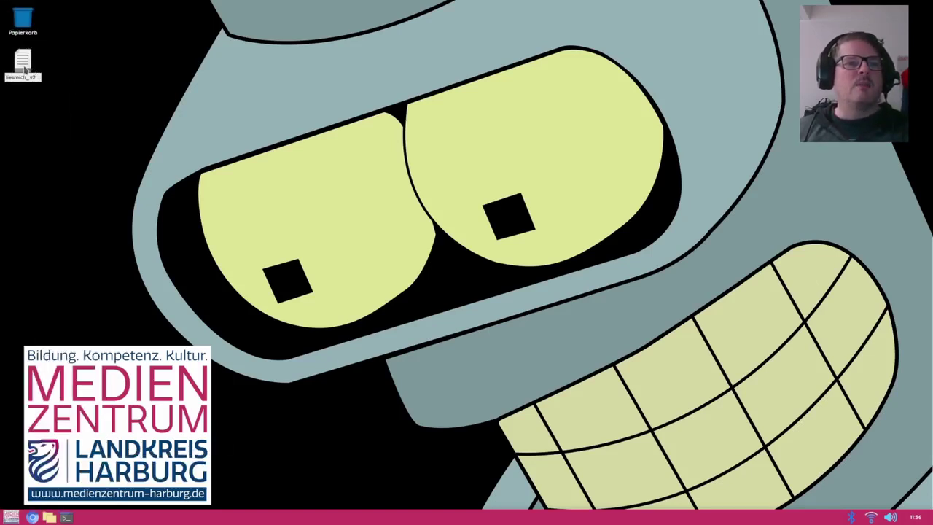
pyautogui.doubleClick(24, 67)
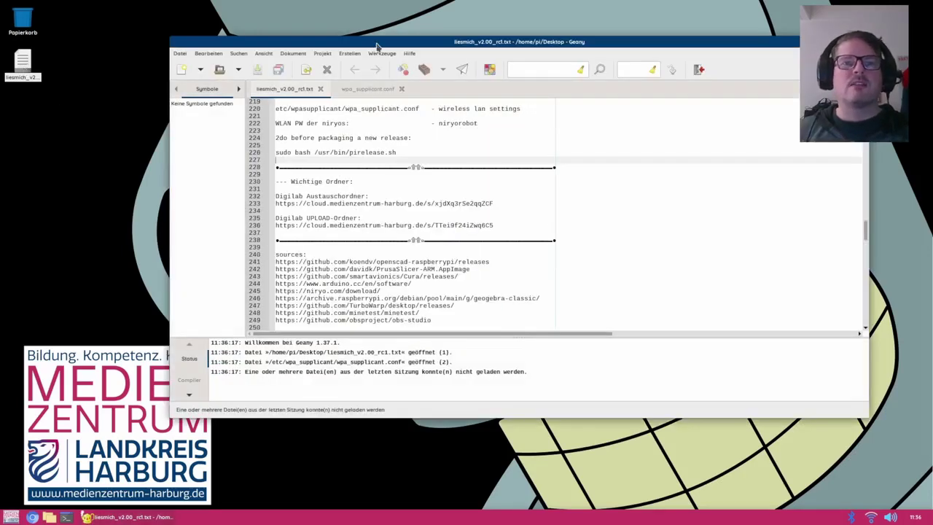
pyautogui.doubleClick(376, 44)
# Go to the beginning of the readme and briefly highlight the version number V2.00rc1 in its header
pyautogui.scroll(10, 401, 205)
pyautogui.scroll(20, 401, 206)
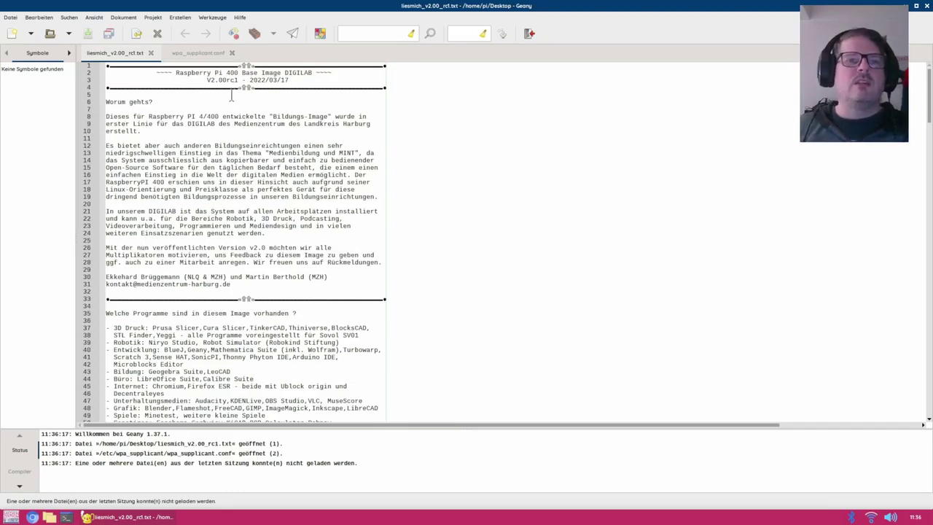
pyautogui.moveTo(238, 78); pyautogui.dragTo(207, 79)
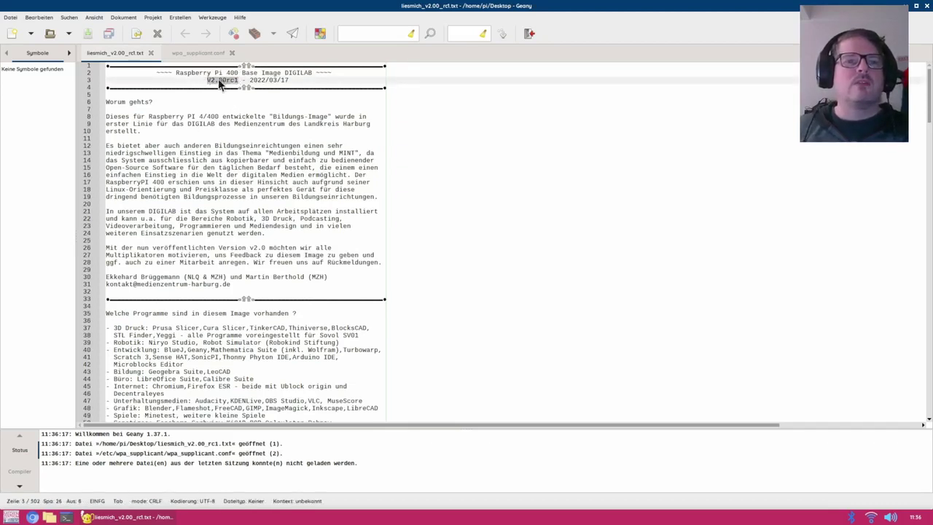
pyautogui.click(229, 83)
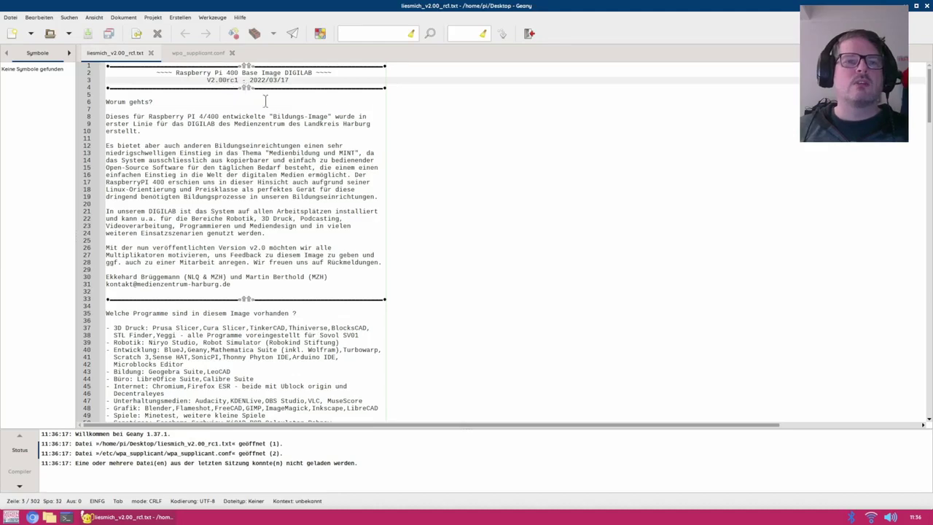
# Skim the readme from its header through the changelog to the sources list and the compile scripts at the end
pyautogui.scroll(-6, 266, 117)
pyautogui.scroll(-20, 284, 169)
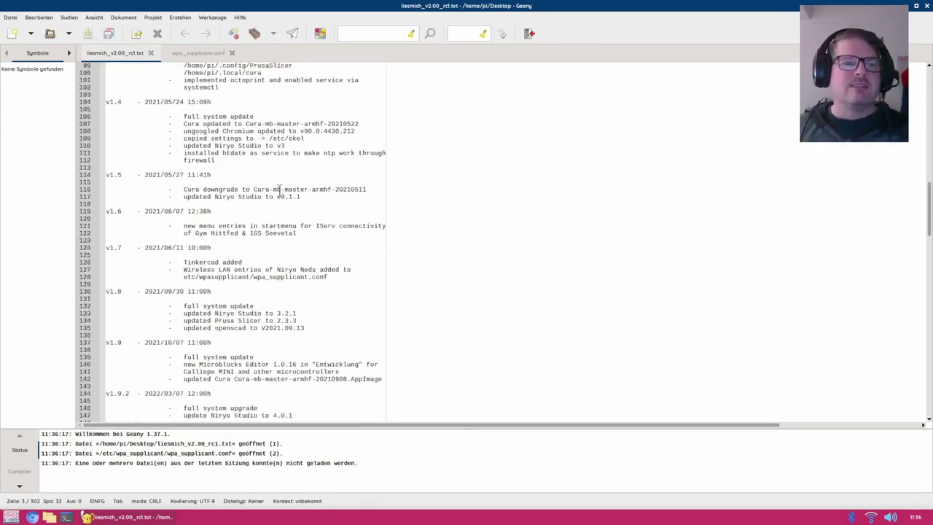
pyautogui.scroll(-12, 285, 234)
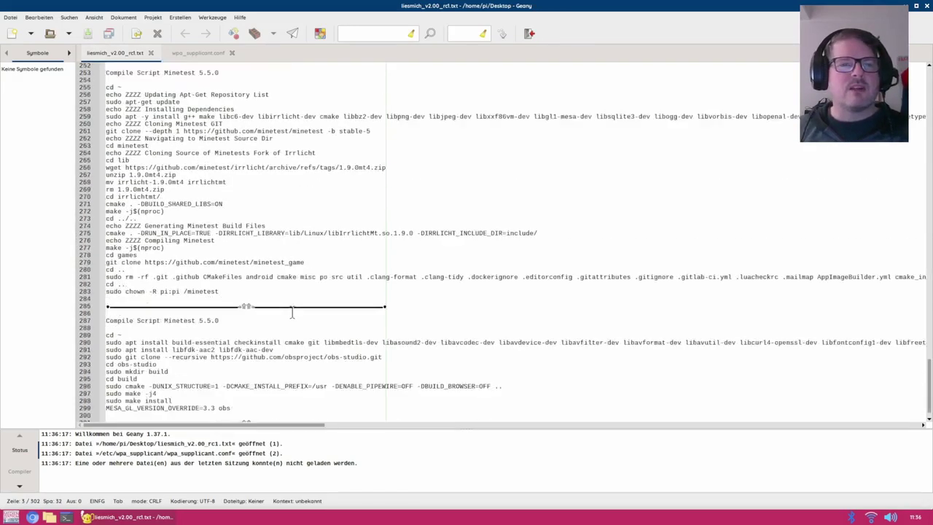
pyautogui.scroll(8, 291, 315)
pyautogui.scroll(4, 292, 315)
pyautogui.scroll(-6, 277, 316)
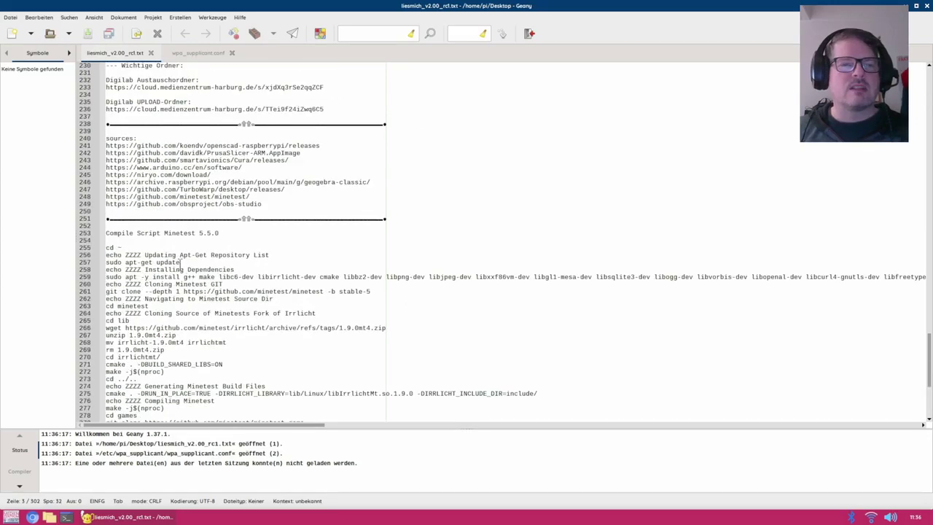
pyautogui.scroll(-3, 227, 234)
pyautogui.scroll(-5, 228, 234)
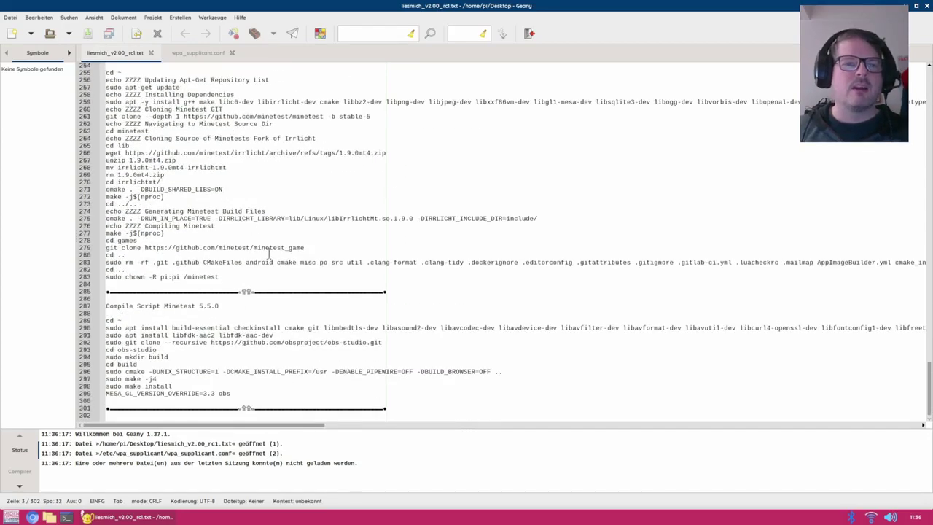
pyautogui.scroll(11, 269, 251)
pyautogui.scroll(-4, 277, 266)
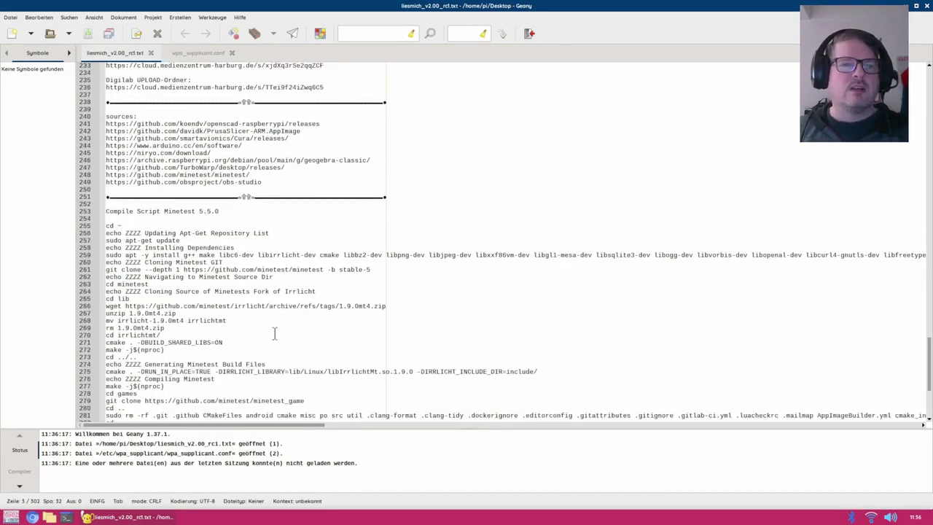
pyautogui.scroll(-5, 274, 333)
# Examine the Raspi Cheatsheet and important folders, place the cursor after the Digilab UPLOAD-Ordner link, and return to the changelog
pyautogui.scroll(19, 274, 333)
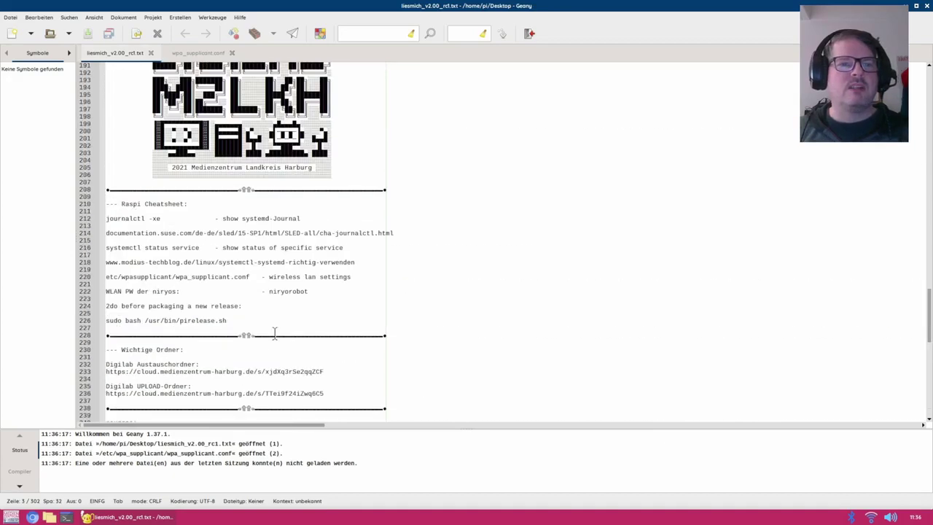
pyautogui.scroll(-3, 274, 333)
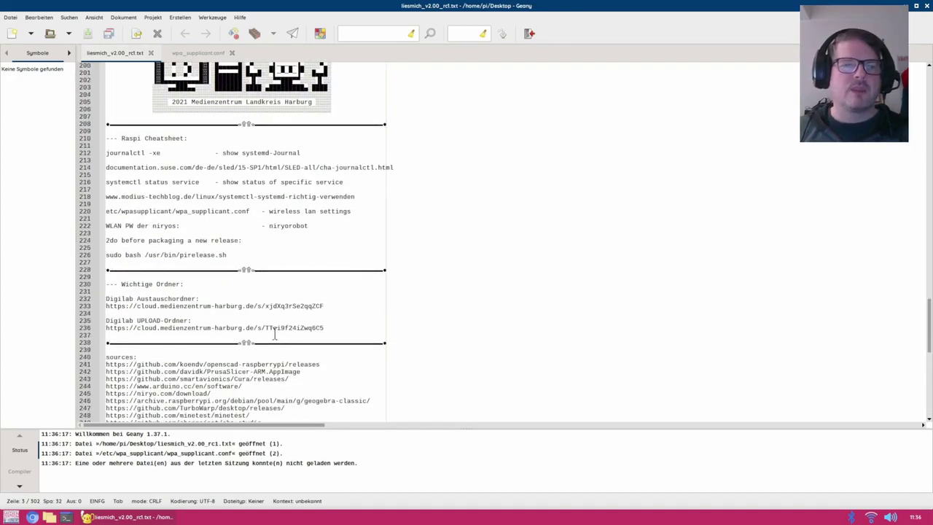
pyautogui.click(351, 329)
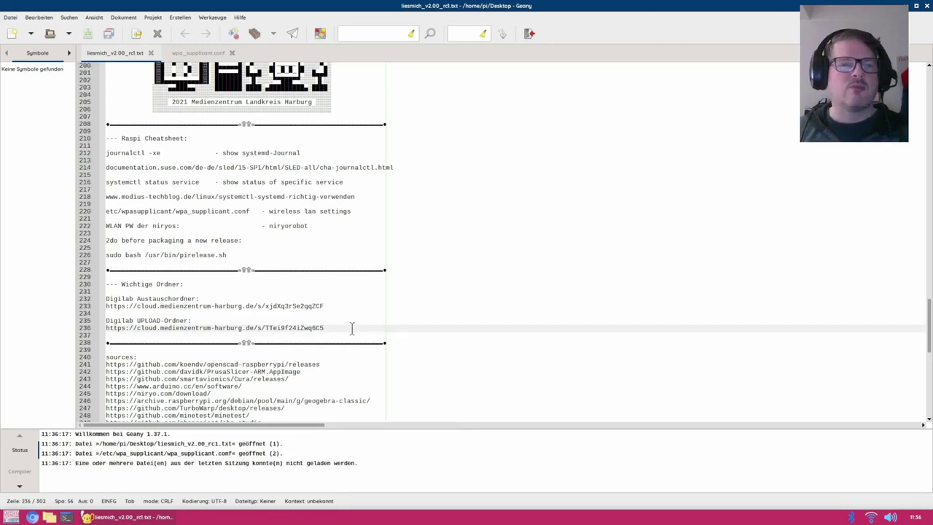
pyautogui.scroll(20, 329, 349)
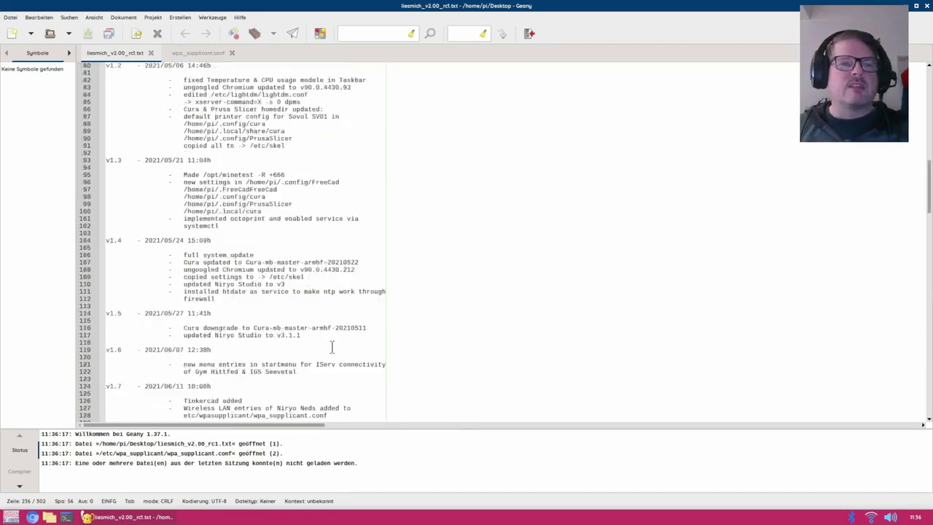